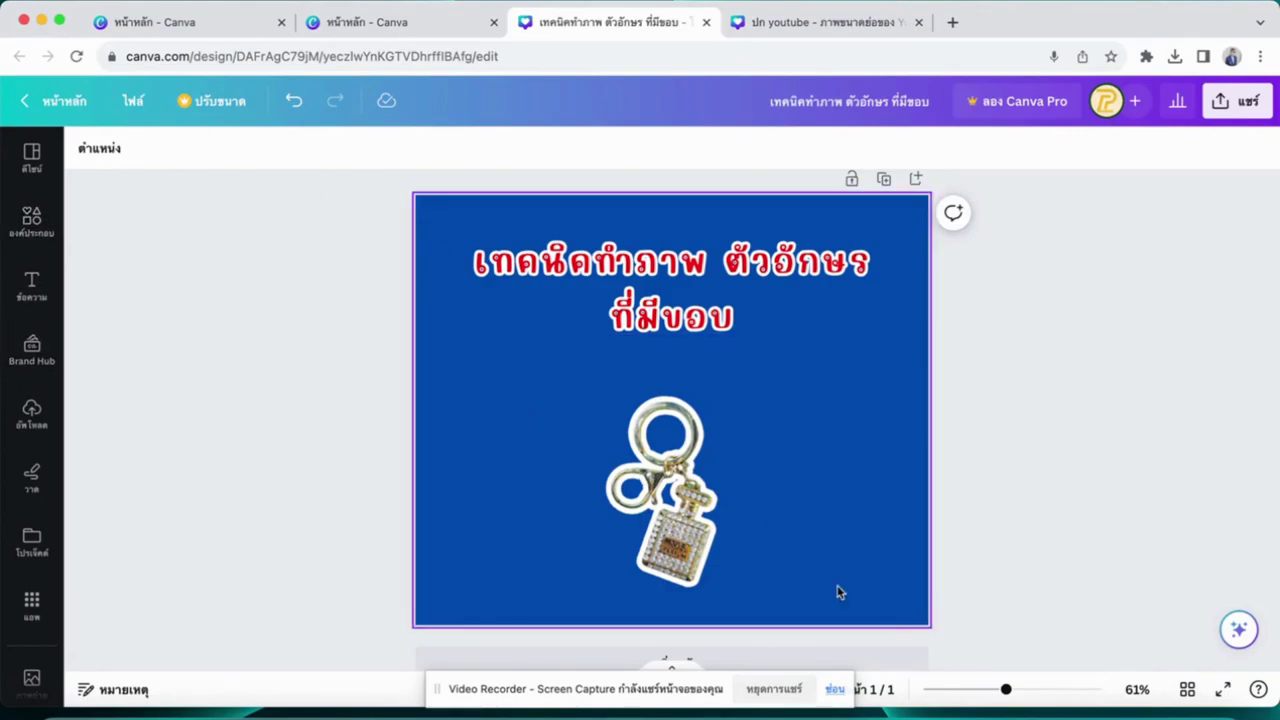
# Open the keychain image's photo-editing panel, then open a new browser tab
pyautogui.click(679, 509)
pyautogui.click(104, 148)
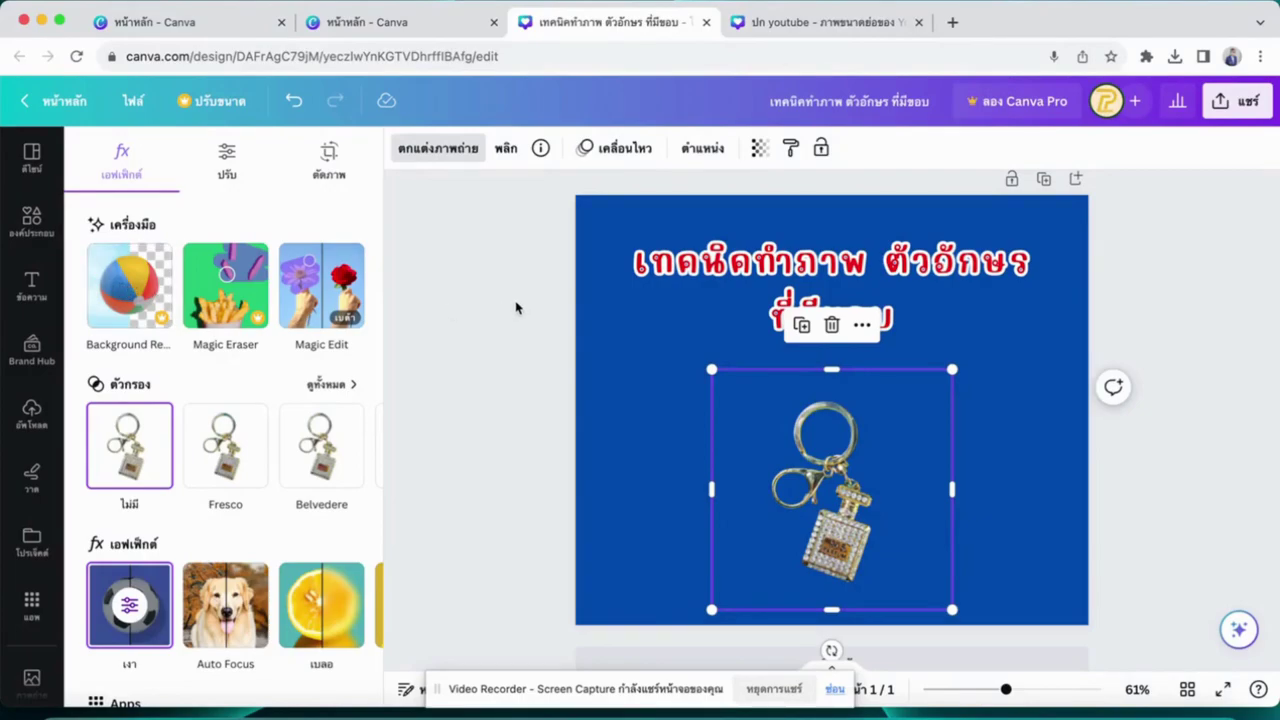
pyautogui.click(952, 22)
# Search Google for 'remove bg' and scroll through the results
pyautogui.click(525, 387)
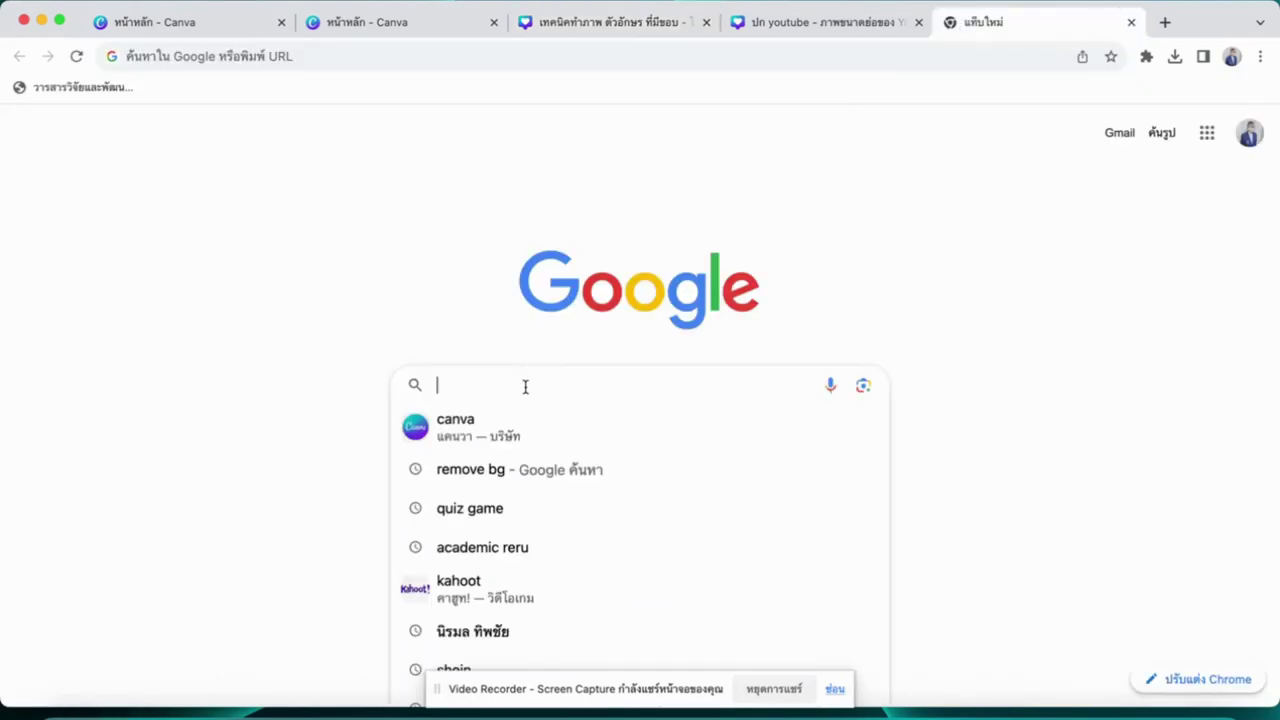
pyautogui.write('พ')
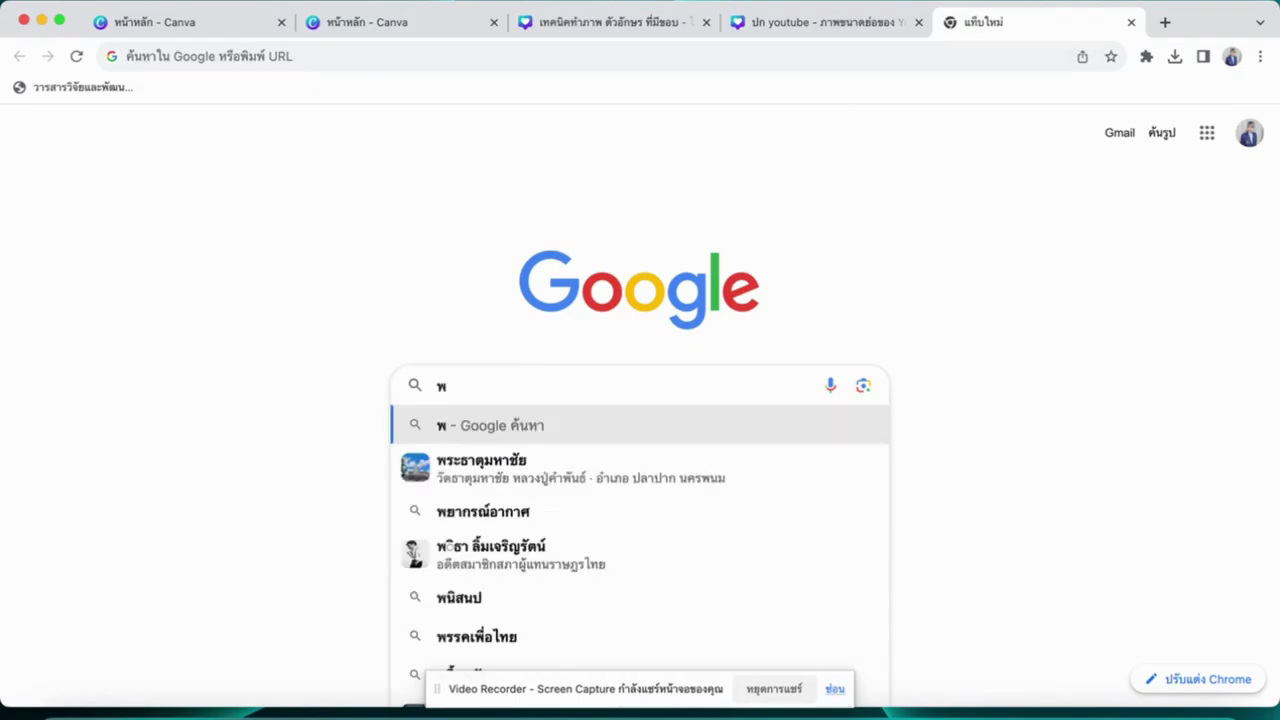
pyautogui.press('BackSpace')
pyautogui.write('re')
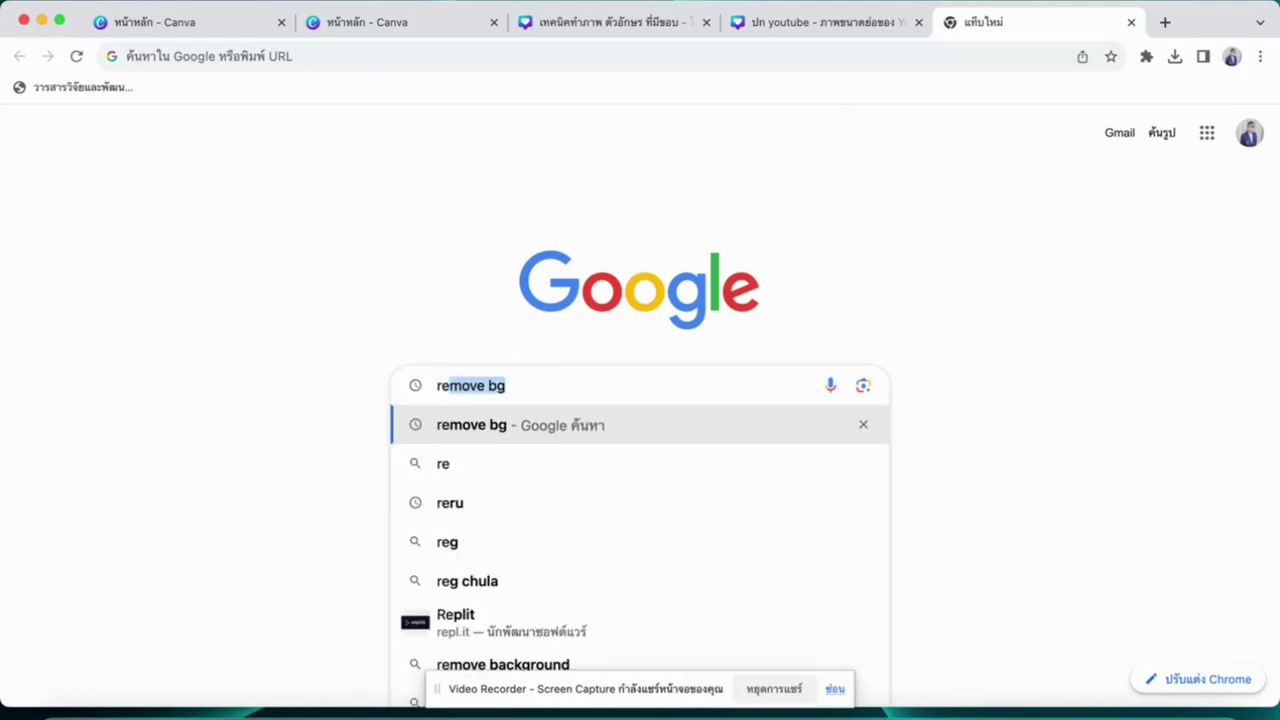
pyautogui.click(533, 425)
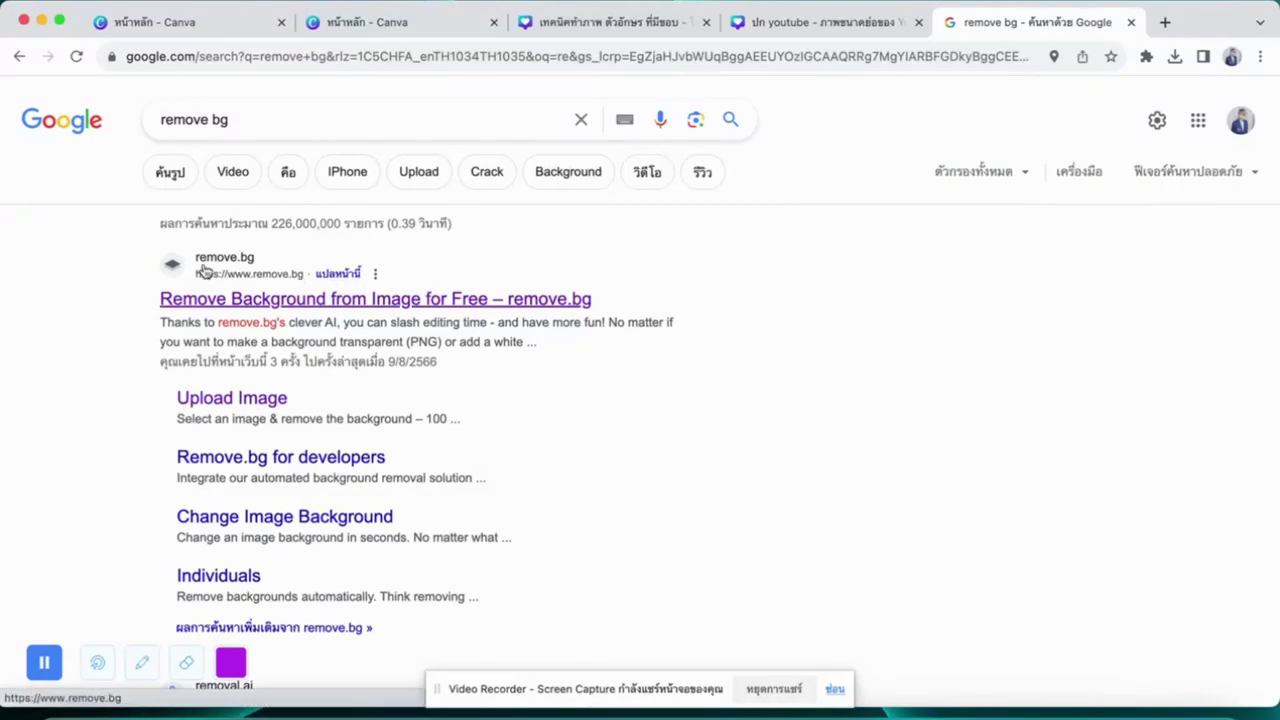
pyautogui.scroll(-2, 914, 511)
pyautogui.scroll(-4, 914, 511)
pyautogui.scroll(-4, 912, 512)
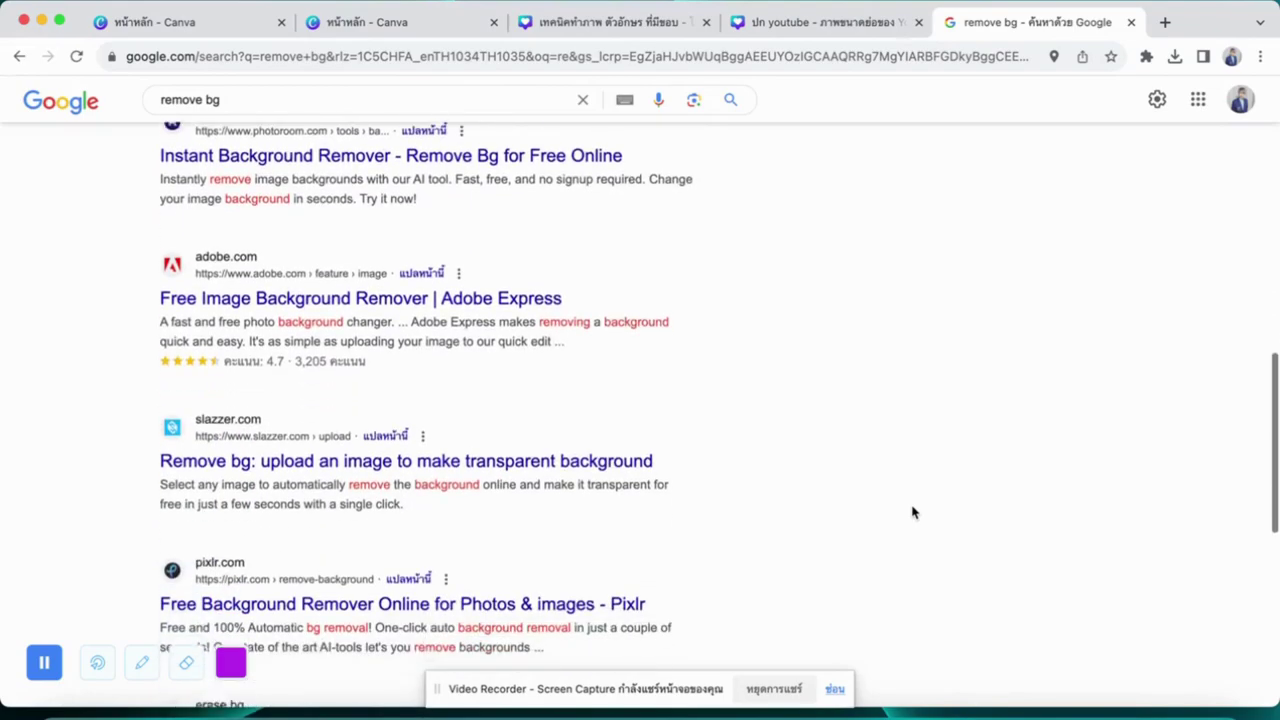
pyautogui.scroll(1, 912, 512)
pyautogui.scroll(3, 912, 512)
pyautogui.scroll(4, 912, 512)
pyautogui.scroll(2, 912, 512)
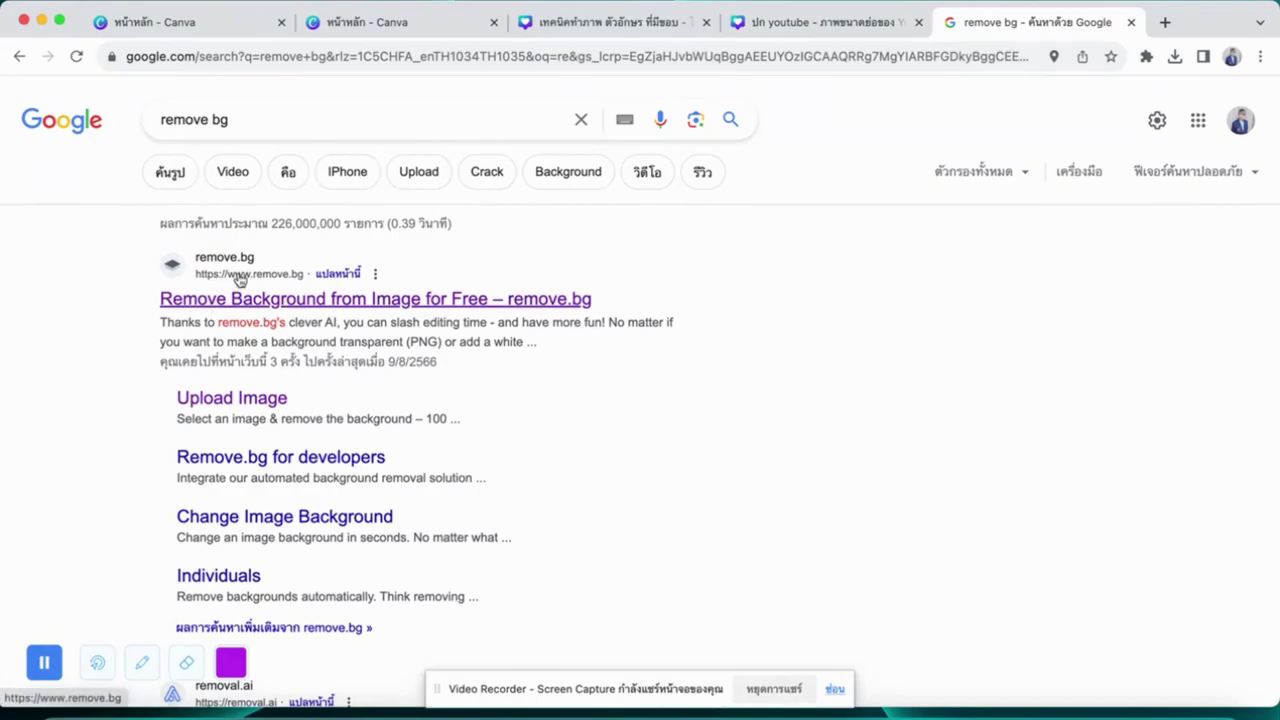
# Open the remove.bg website from the search results
pyautogui.click(234, 300)
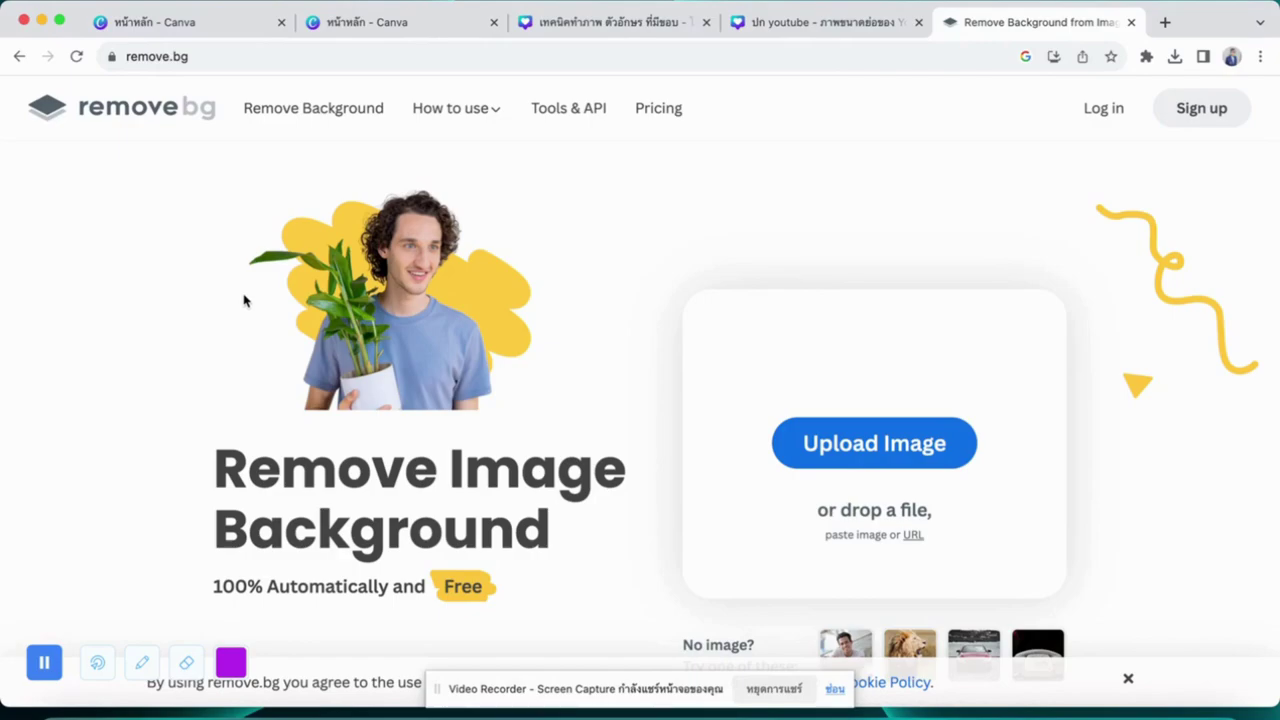
pyautogui.scroll(-2, 634, 440)
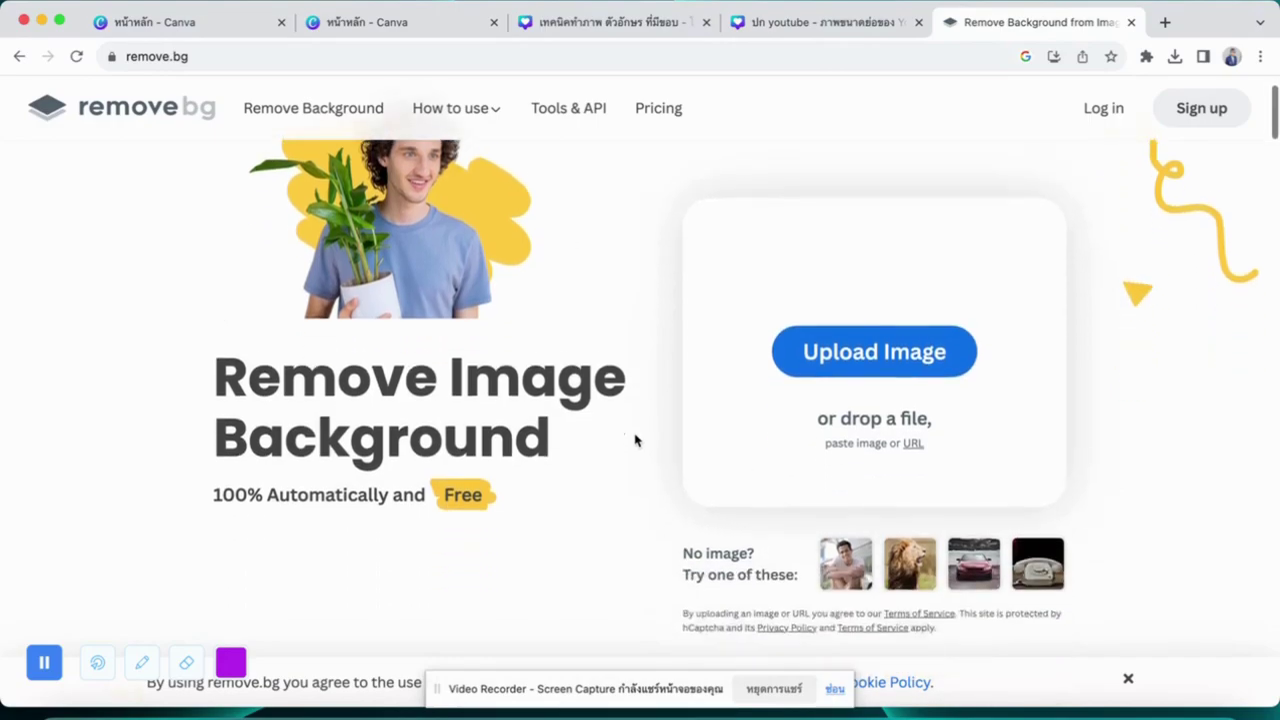
pyautogui.scroll(-5, 634, 440)
pyautogui.scroll(5, 660, 400)
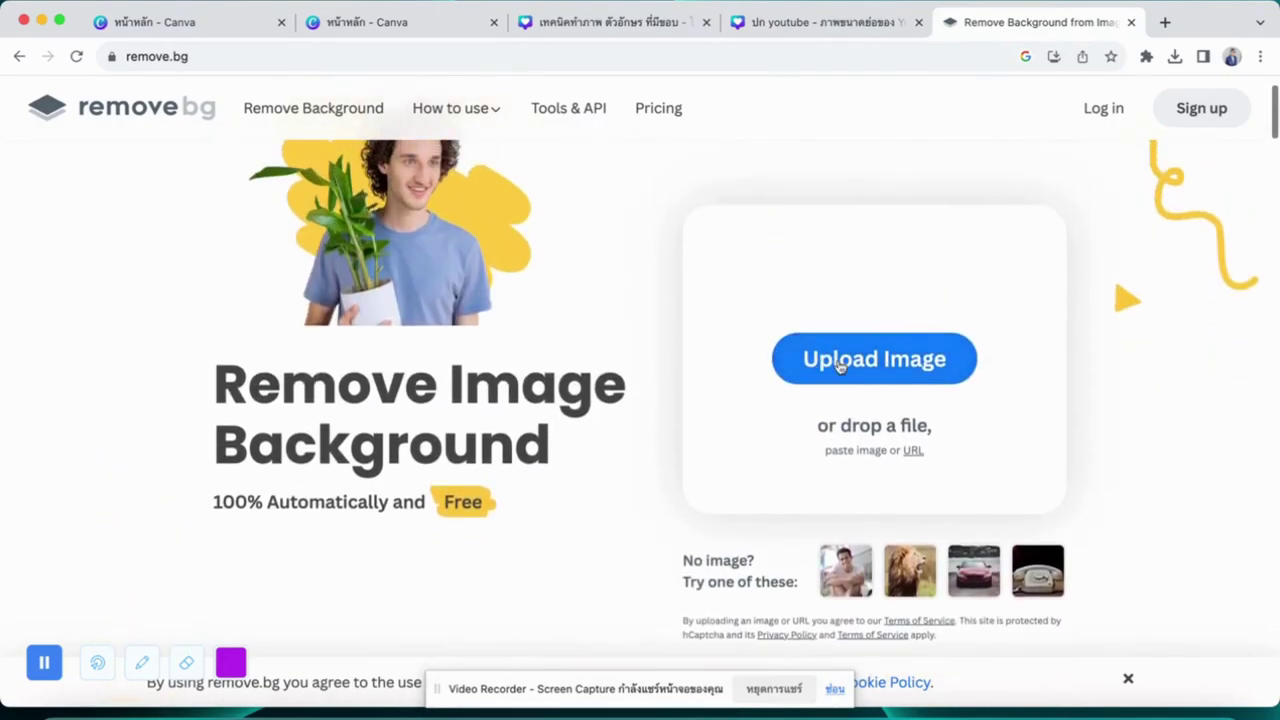
# Upload IMG_9823-removebg-preview.png to remove.bg, then return to the Canva design
pyautogui.click(840, 365)
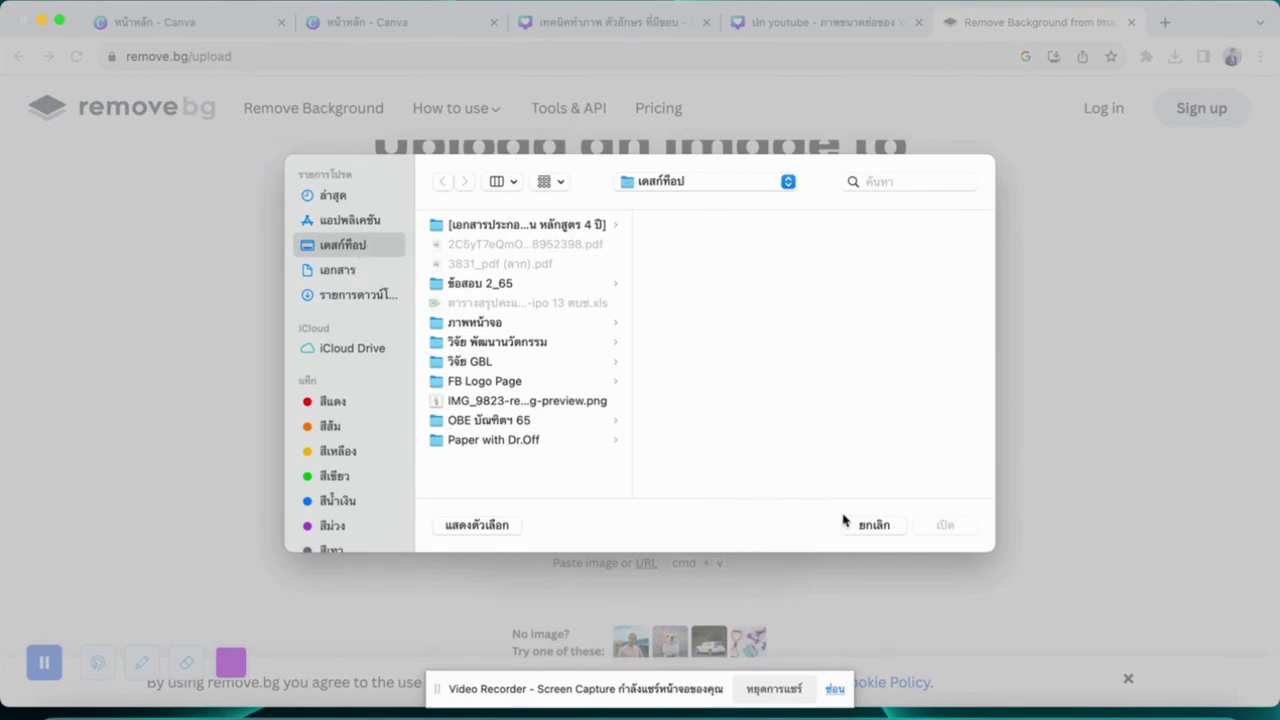
pyautogui.click(508, 402)
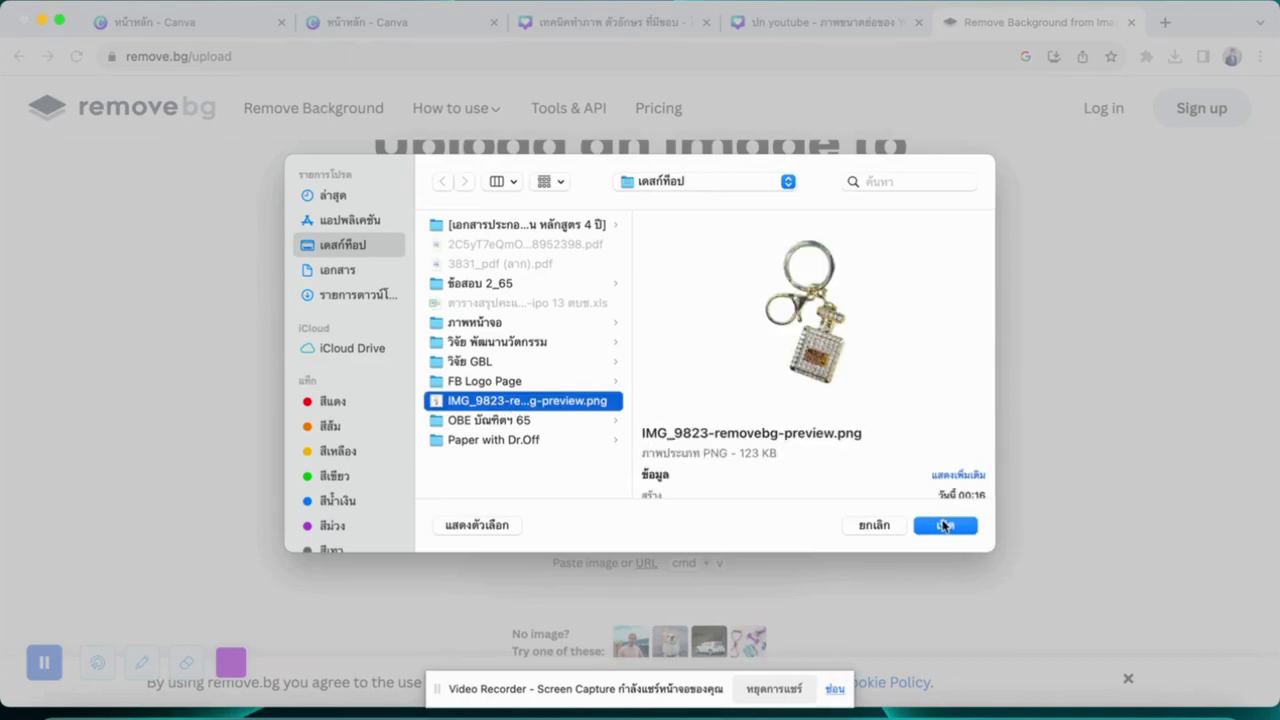
pyautogui.click(944, 526)
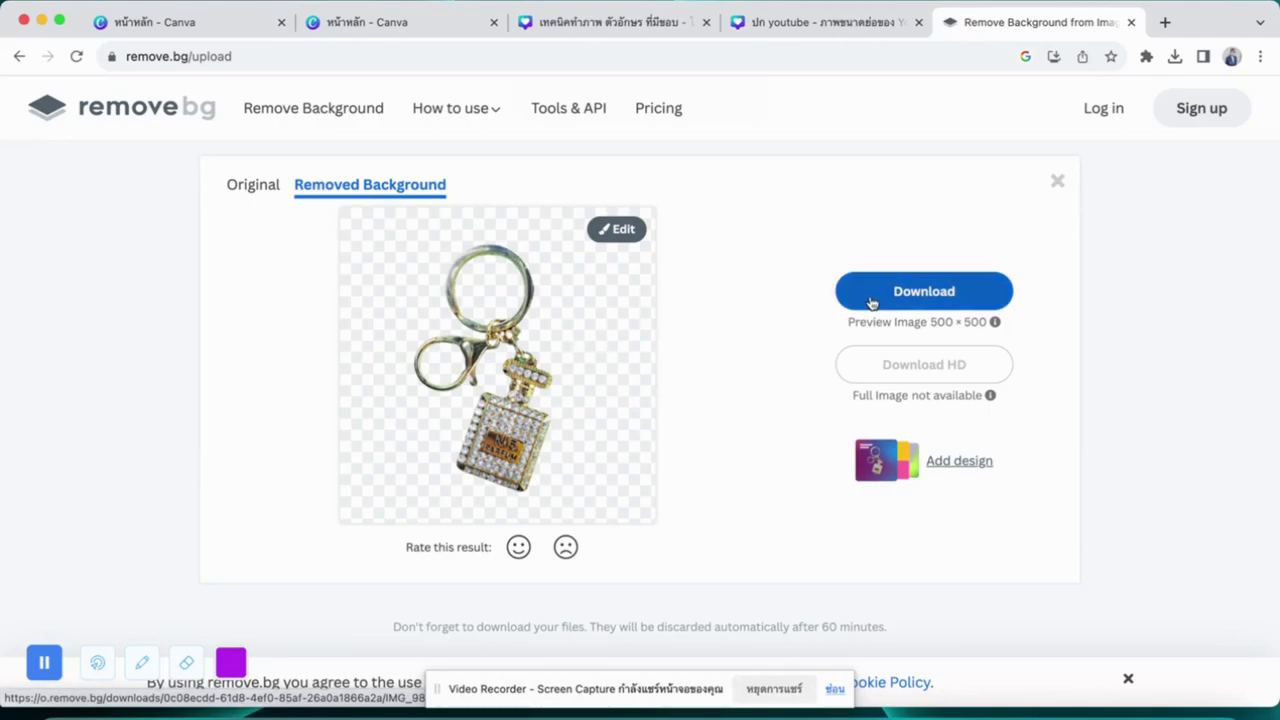
pyautogui.moveTo(871, 303); pyautogui.dragTo(1005, 268)
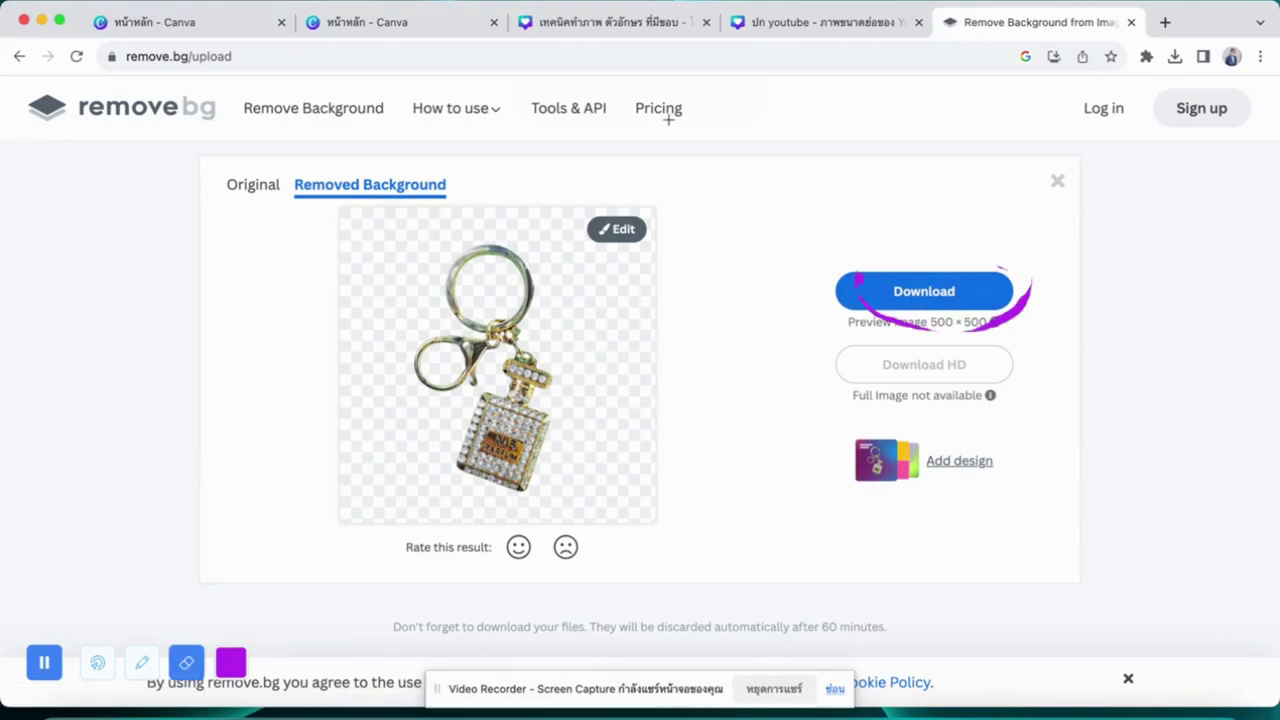
pyautogui.click(607, 30)
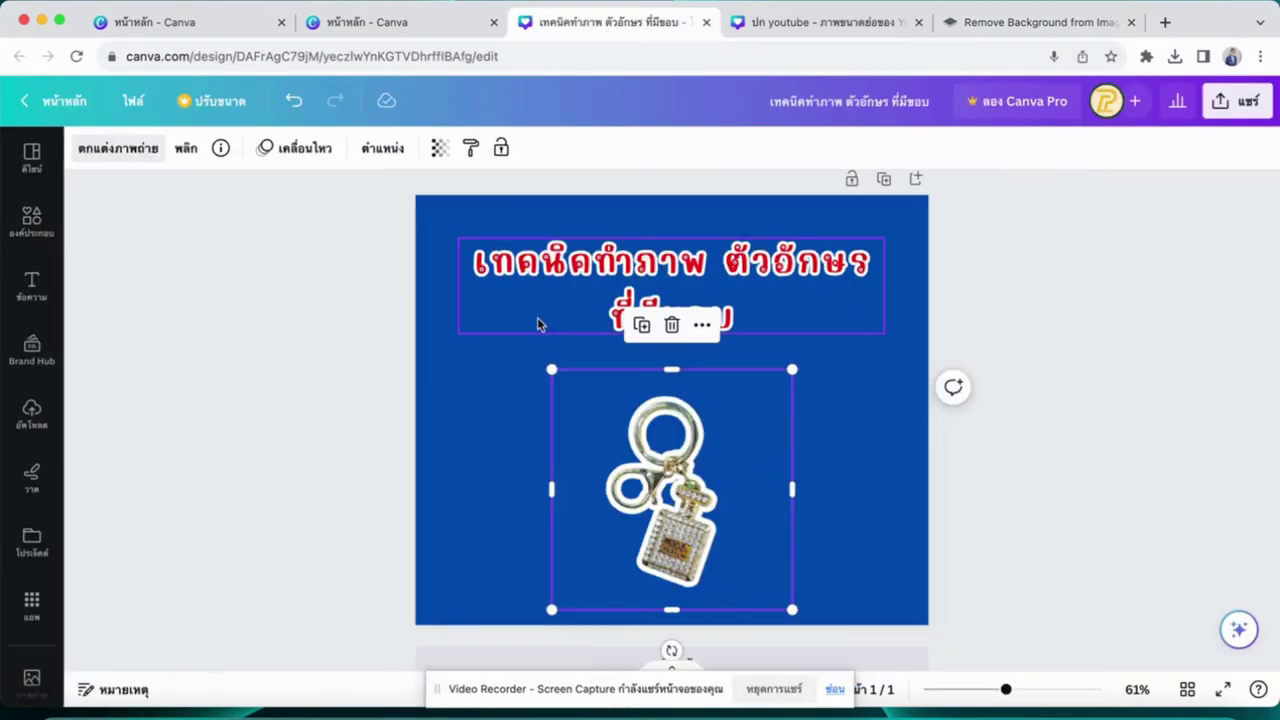
# Duplicate the page and delete the heading and keychain image from page 2
pyautogui.click(306, 318)
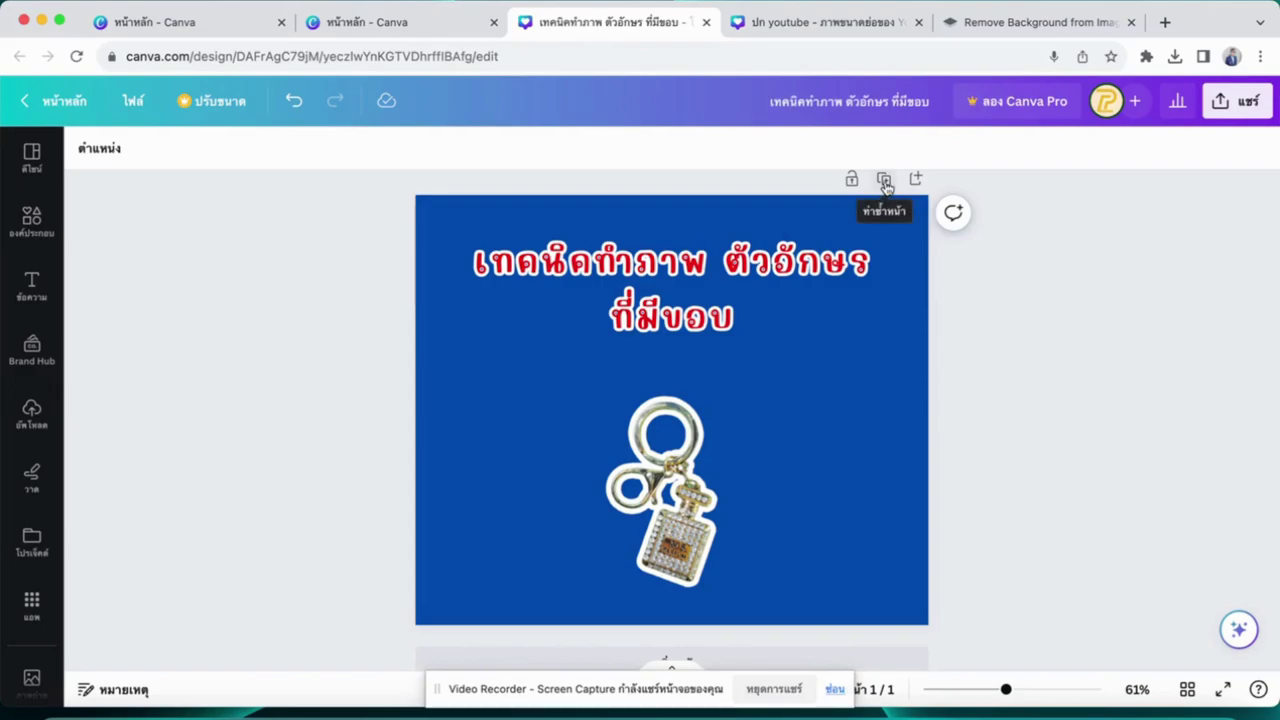
pyautogui.click(884, 180)
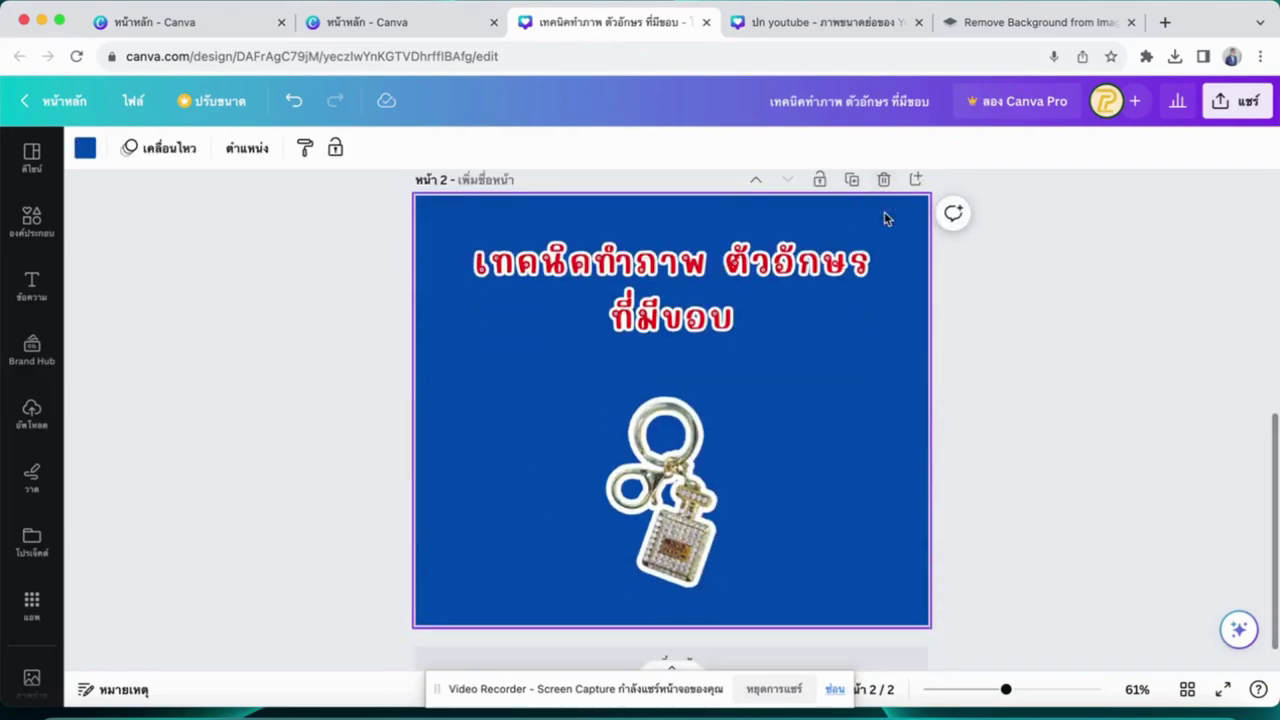
pyautogui.click(716, 274)
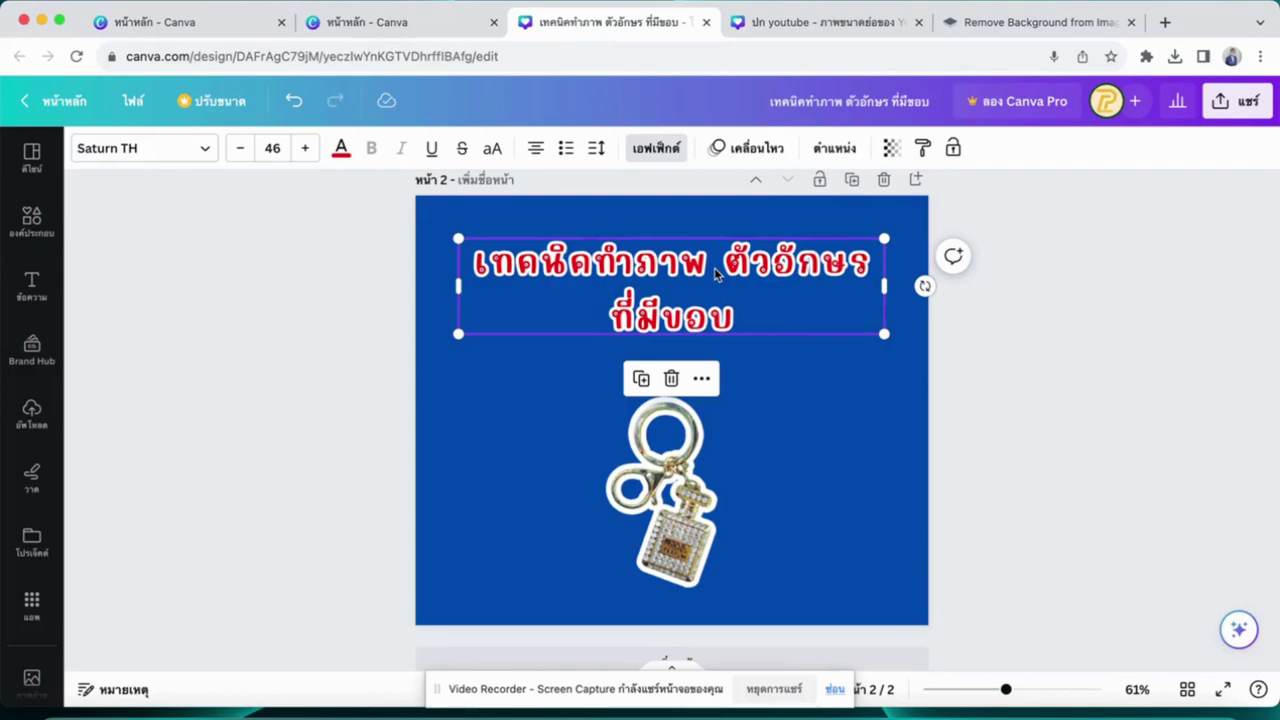
pyautogui.press('Delete')
pyautogui.click(676, 522)
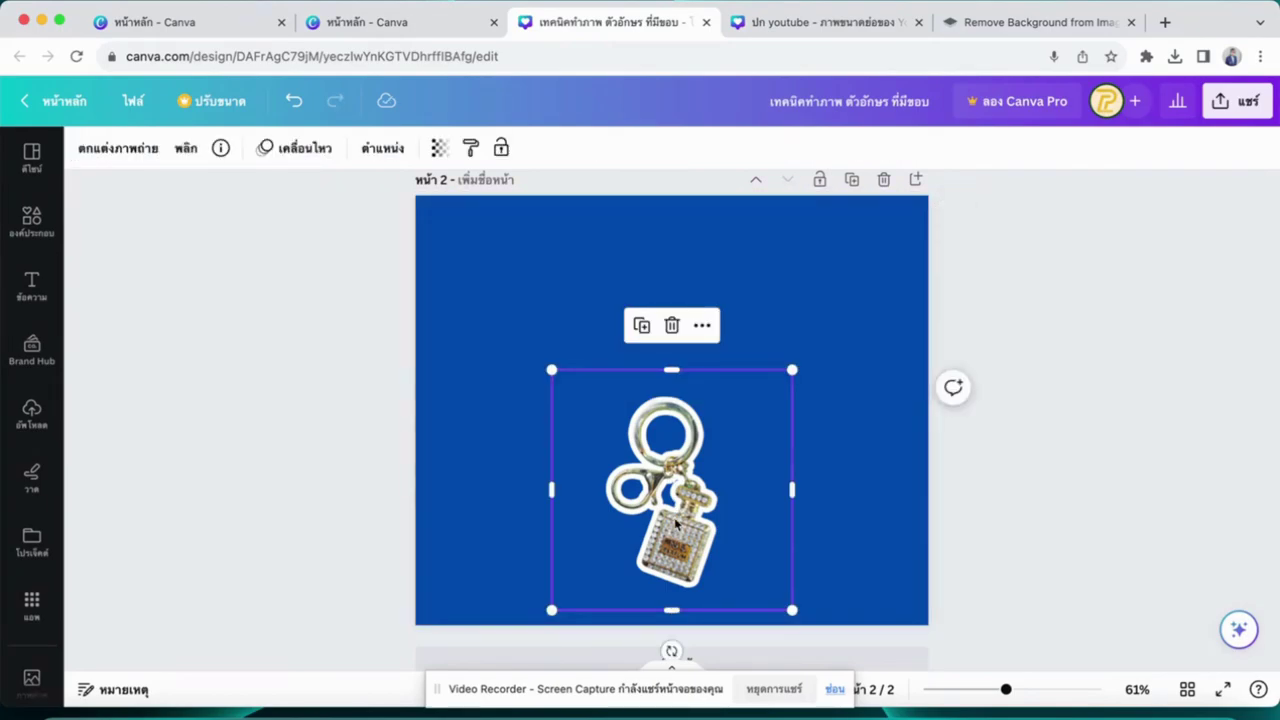
pyautogui.press('Delete')
pyautogui.scroll(1, 738, 484)
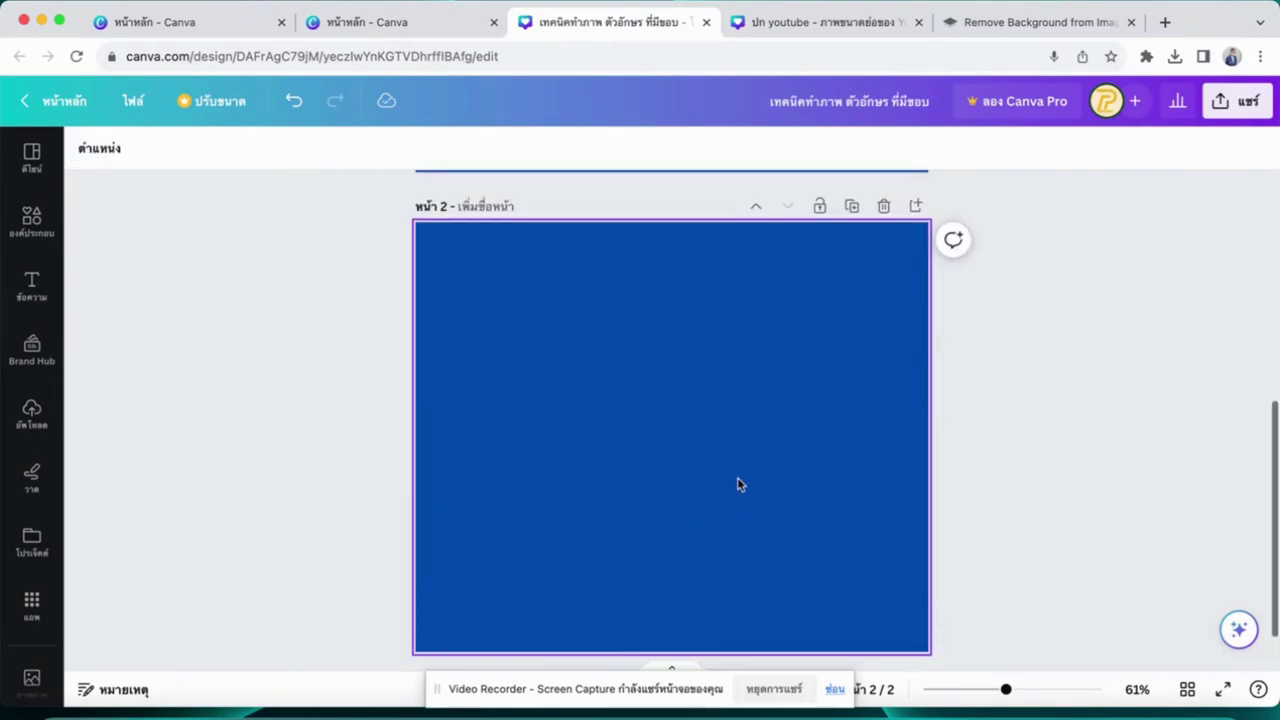
pyautogui.click(264, 272)
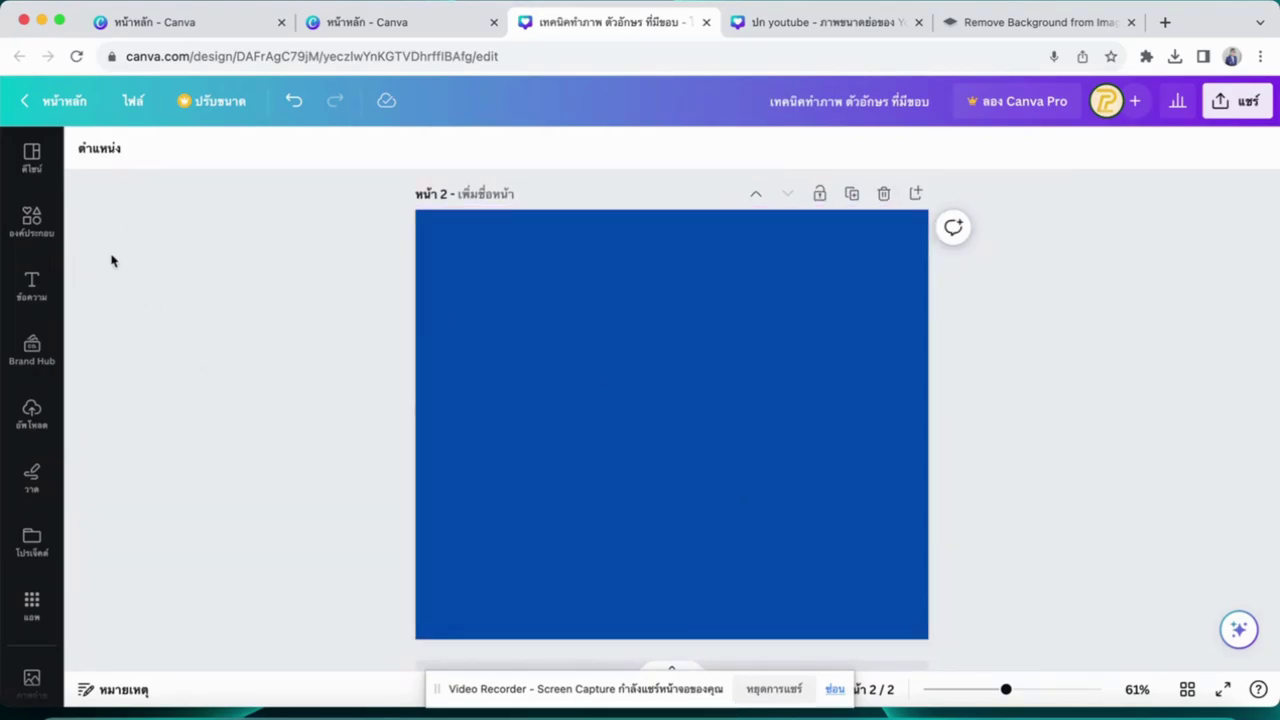
# Place the uploaded background-removed keychain image from Uploads onto page 2 and select it
pyautogui.click(30, 408)
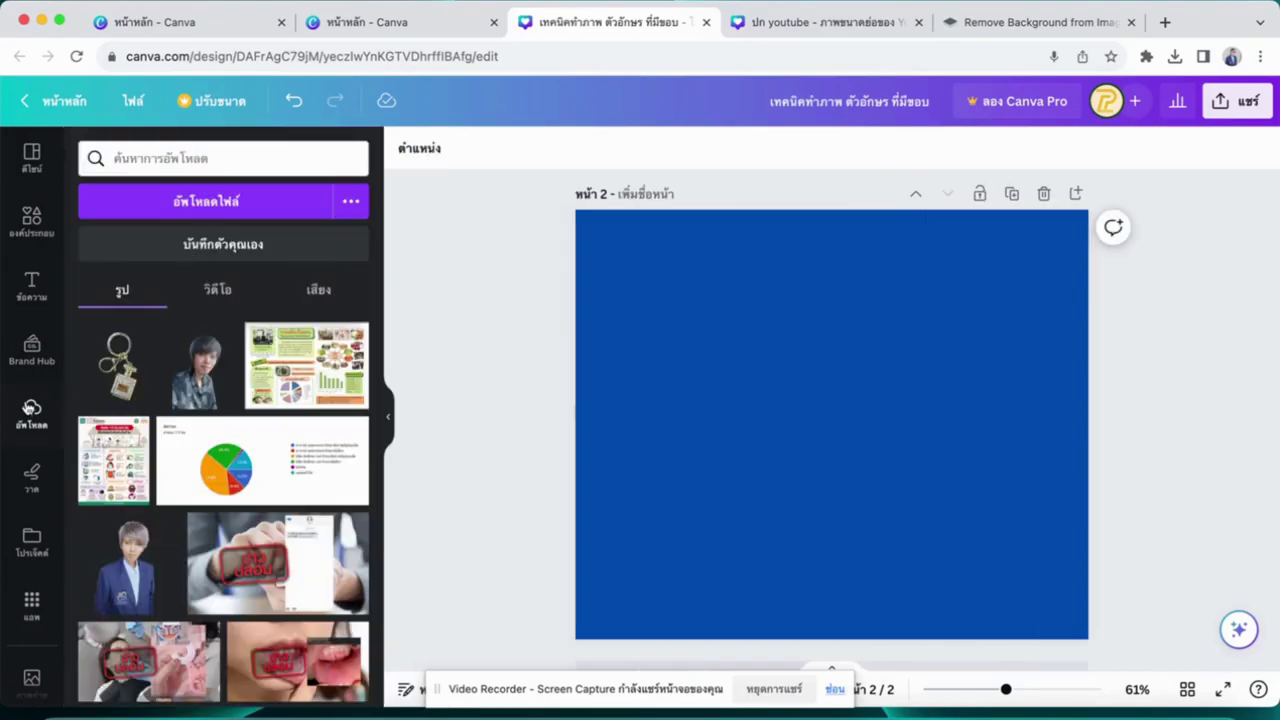
pyautogui.click(233, 199)
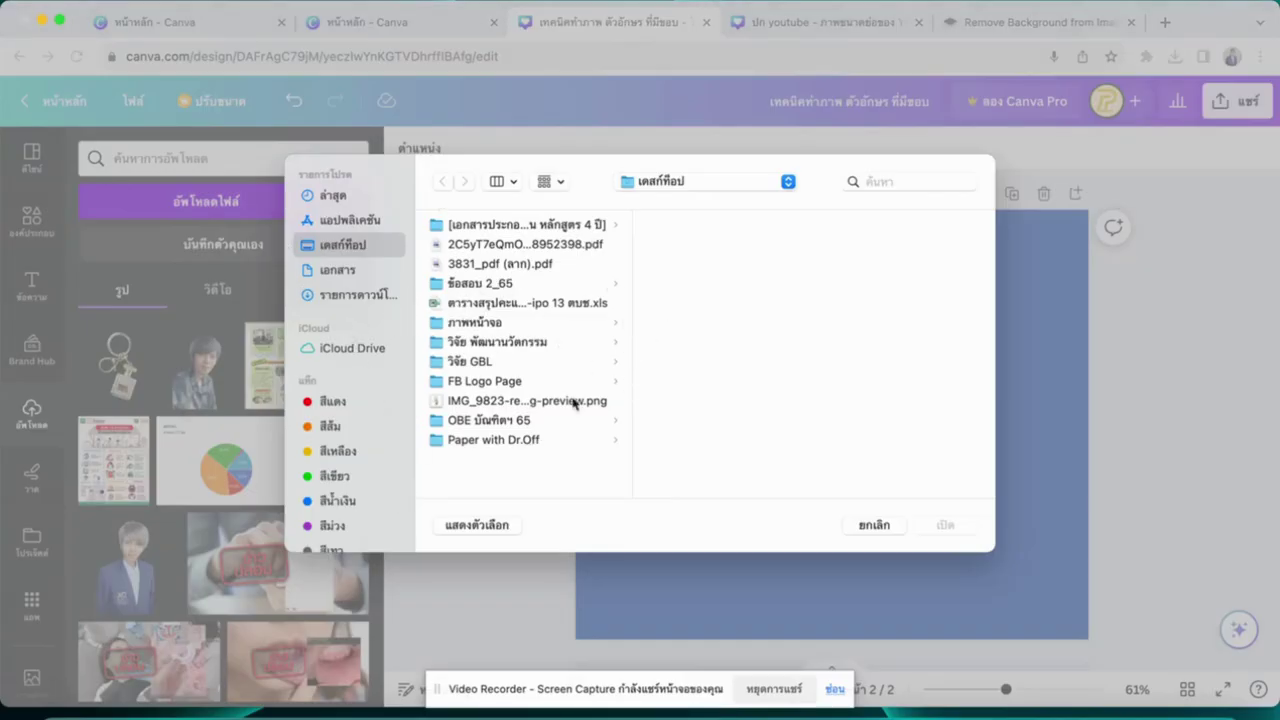
pyautogui.click(876, 526)
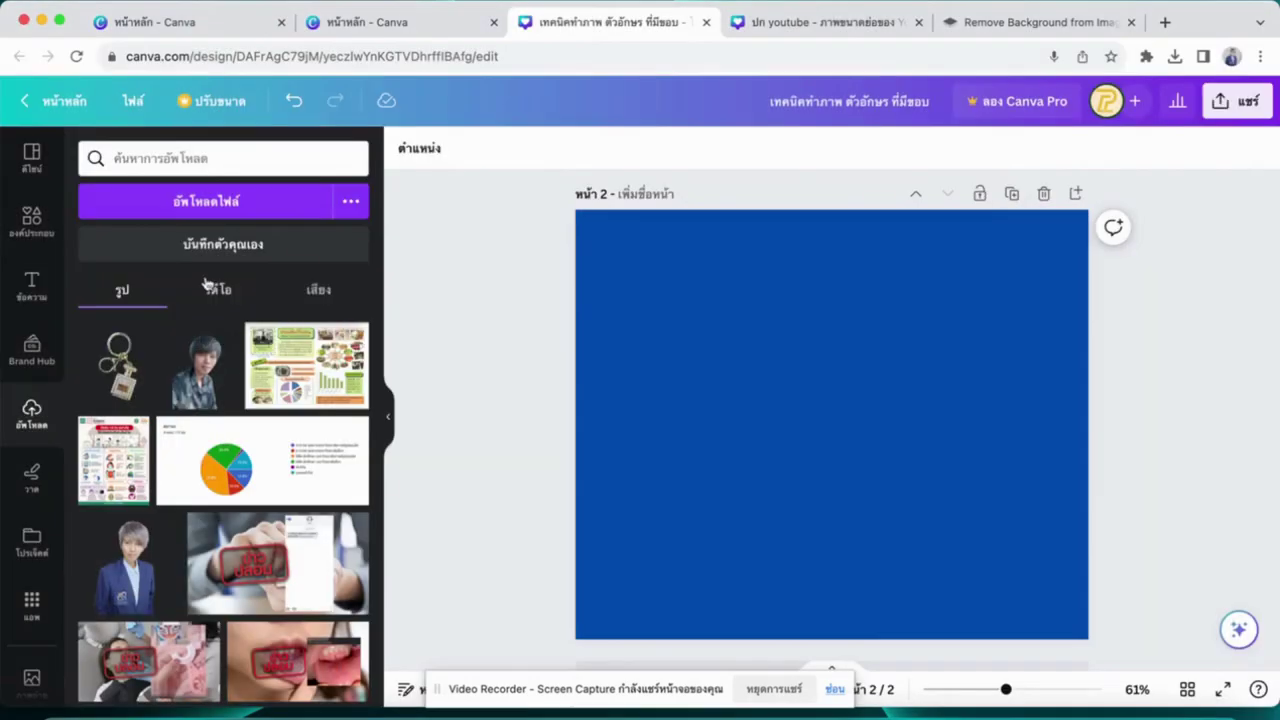
pyautogui.moveTo(118, 366)
pyautogui.scroll(-1, 124, 383)
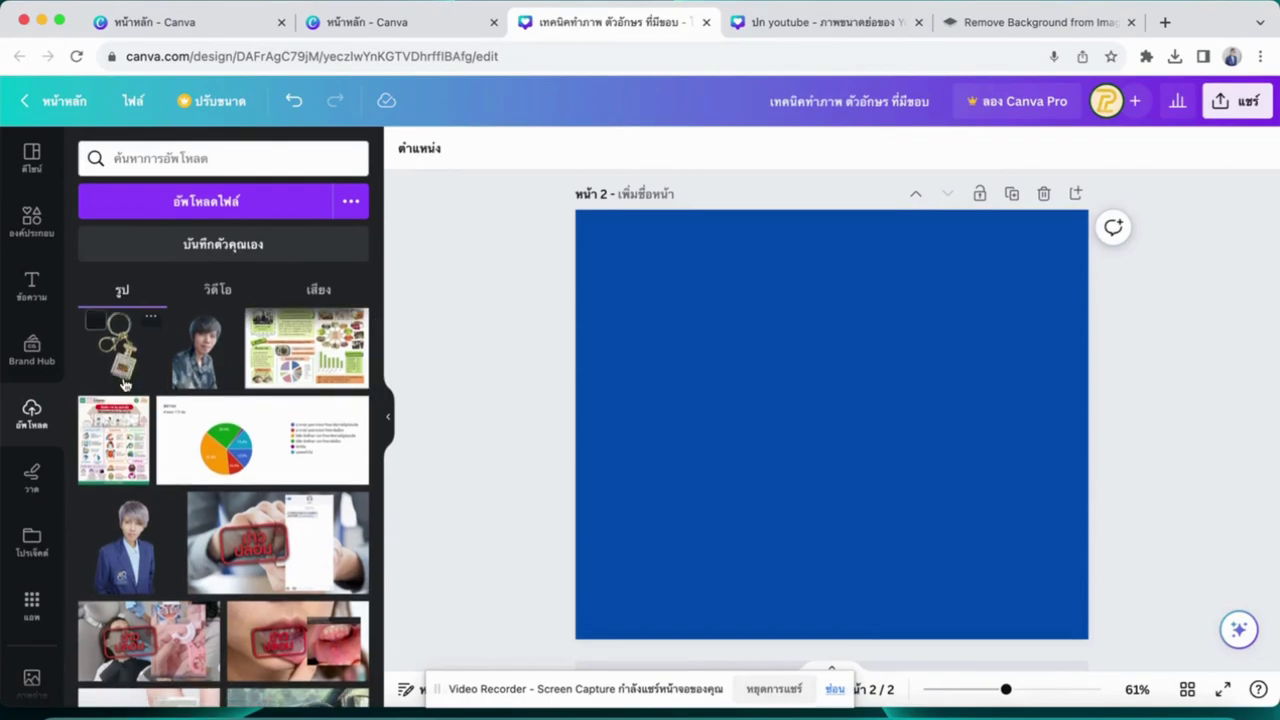
pyautogui.click(124, 383)
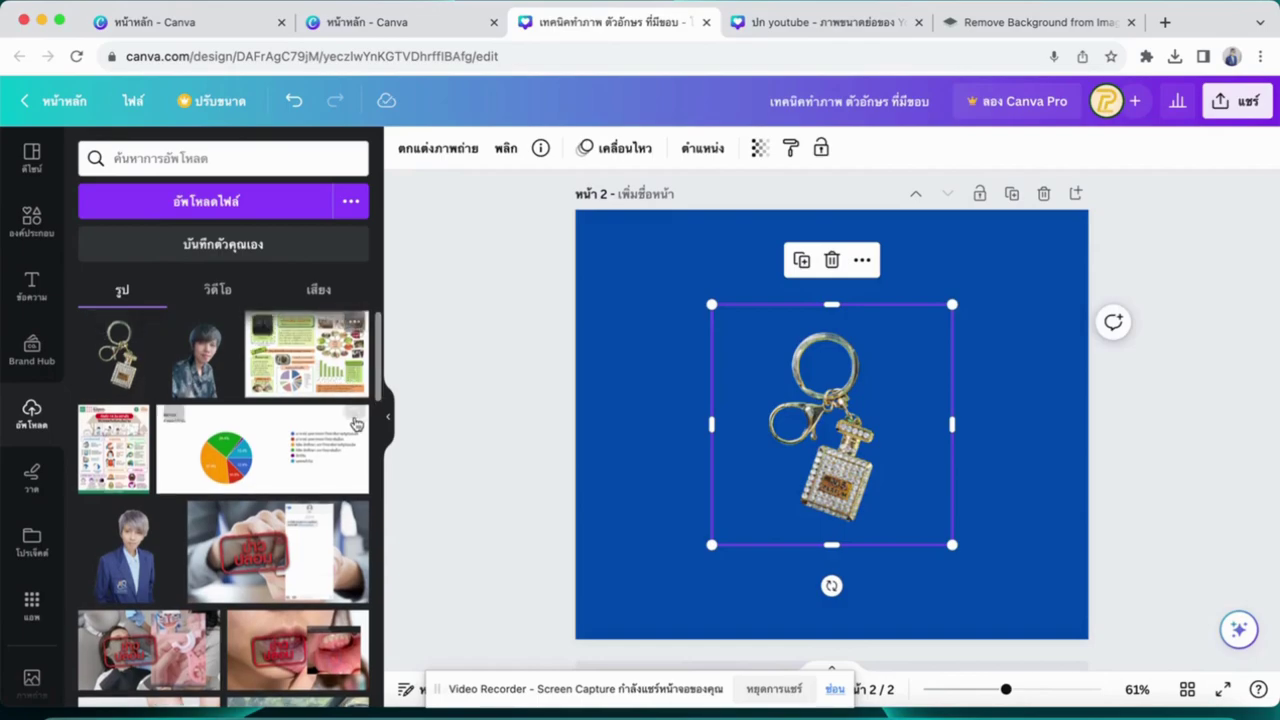
pyautogui.click(390, 418)
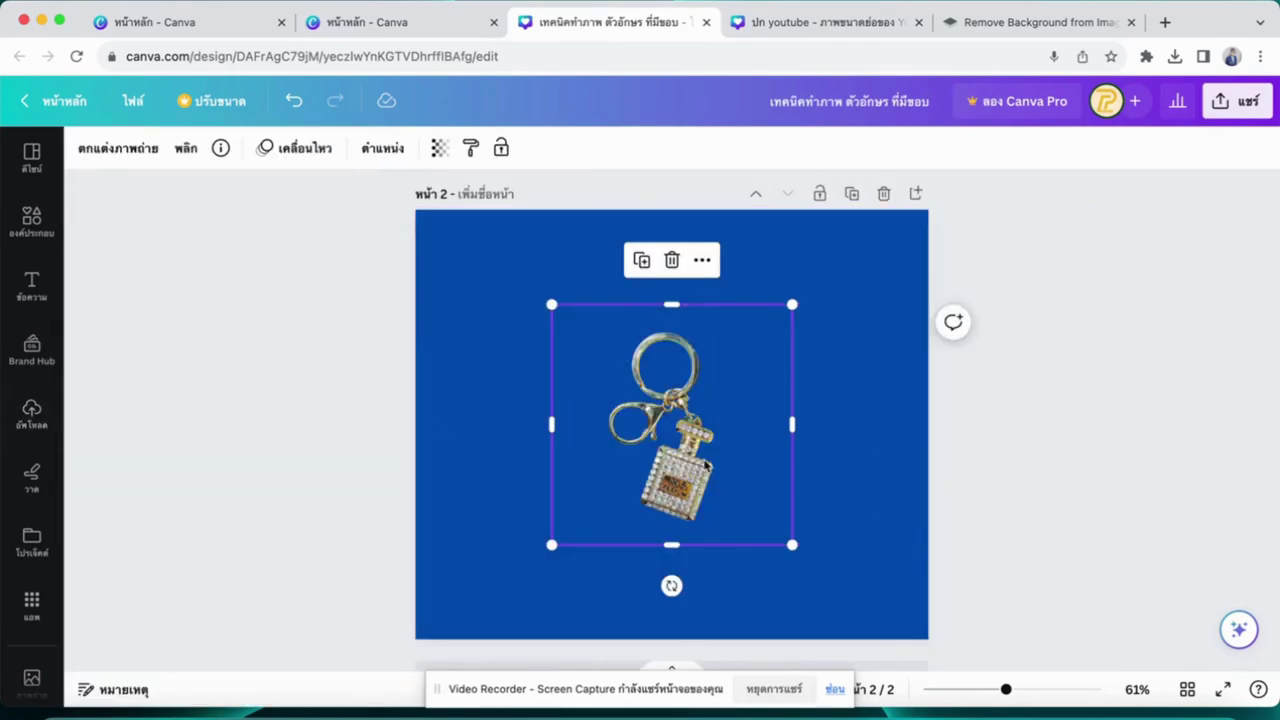
pyautogui.click(1117, 437)
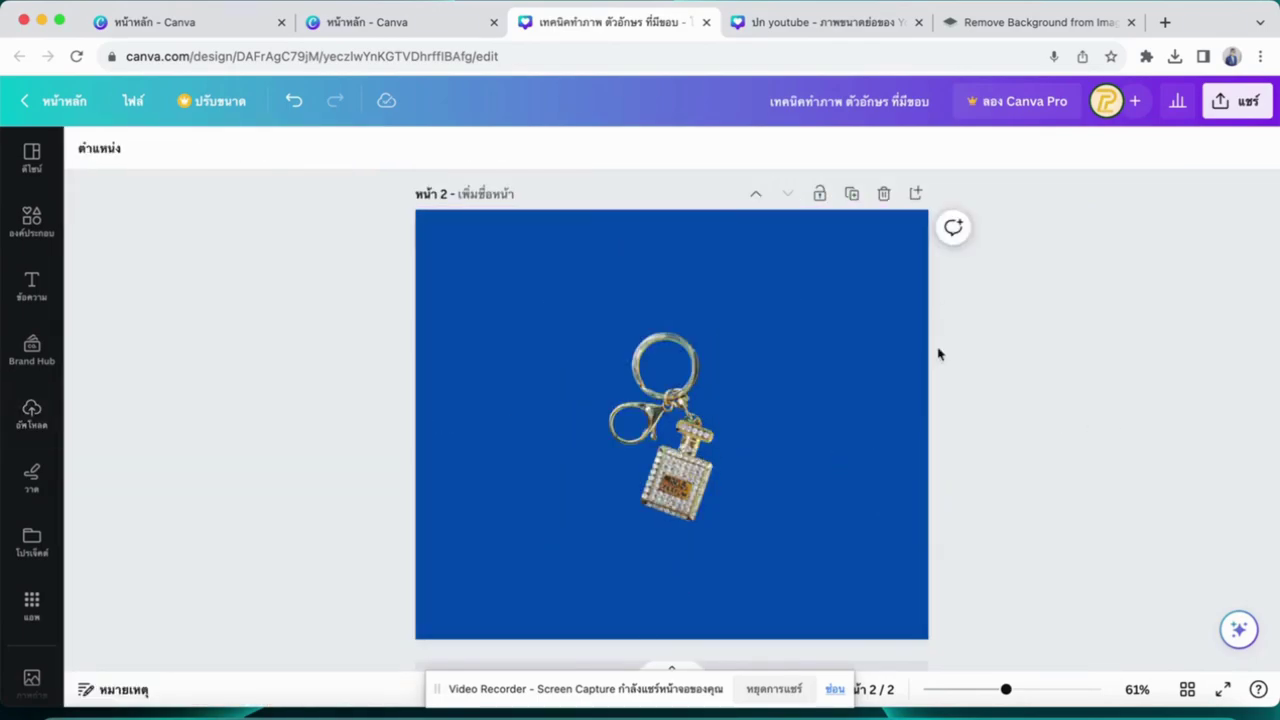
pyautogui.click(739, 452)
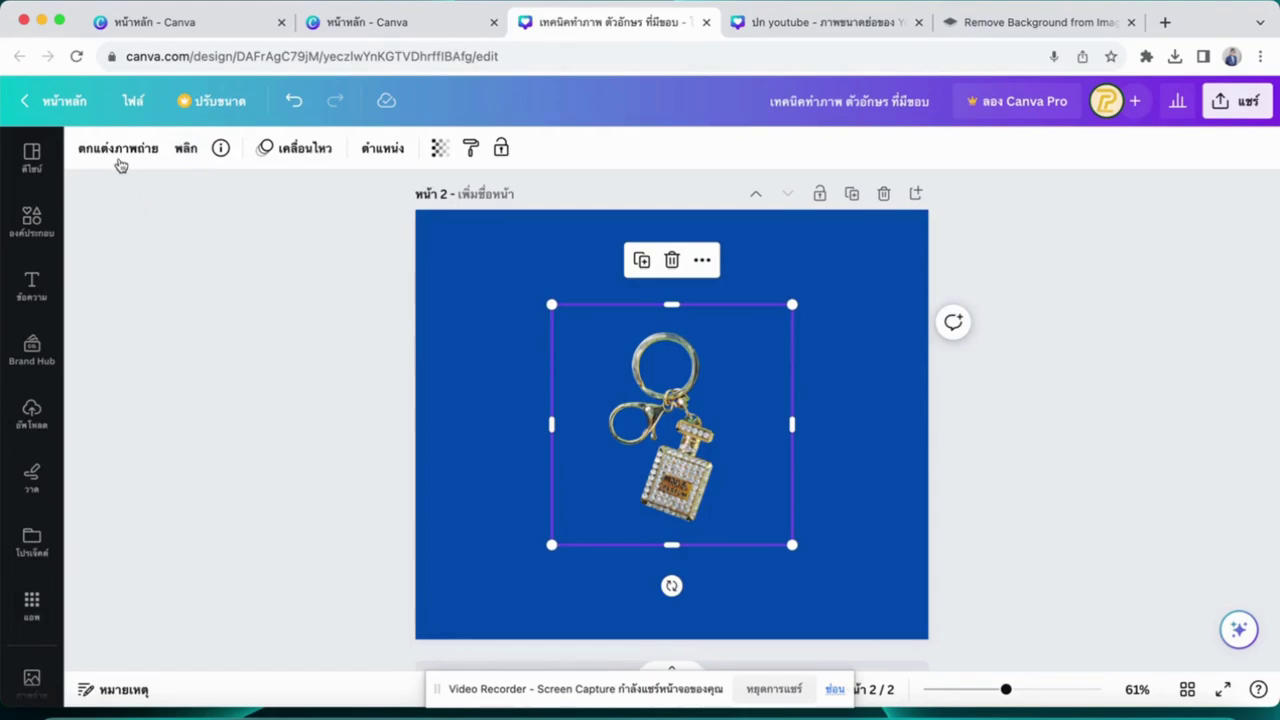
# Give the keychain a Glow shadow with size 49, angle 52 and distance 20
pyautogui.click(118, 150)
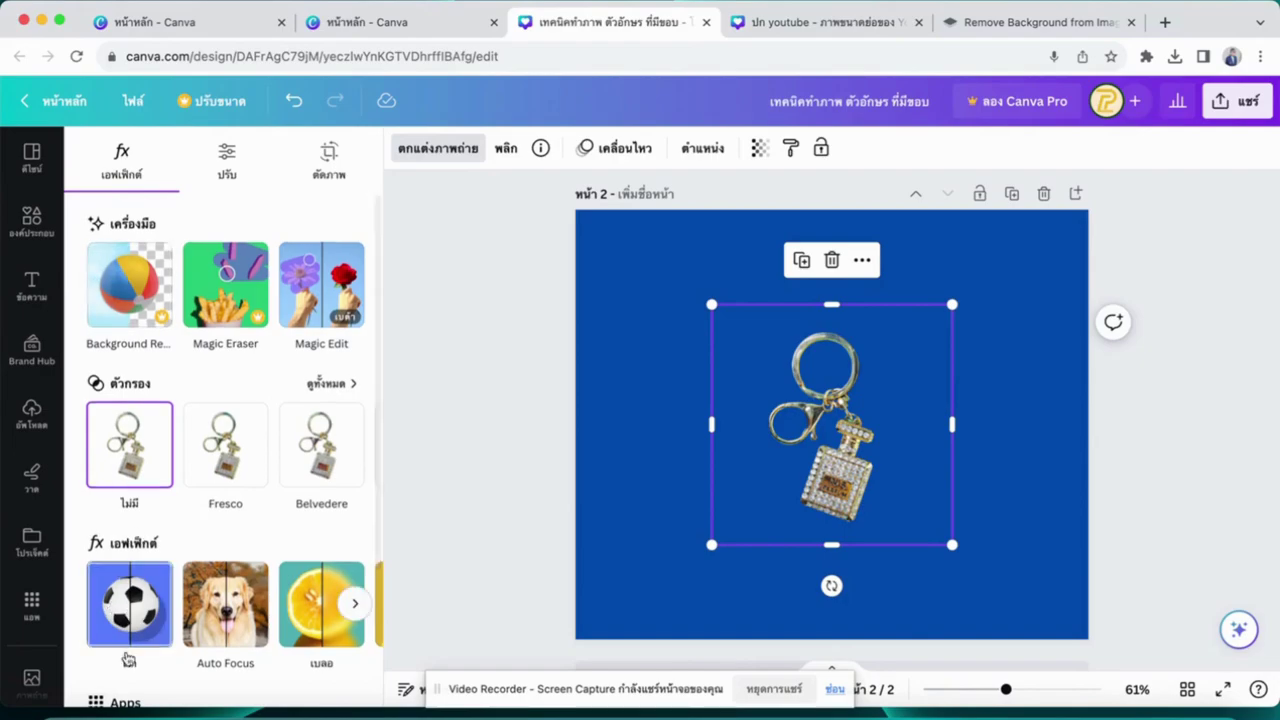
pyautogui.moveTo(130, 604)
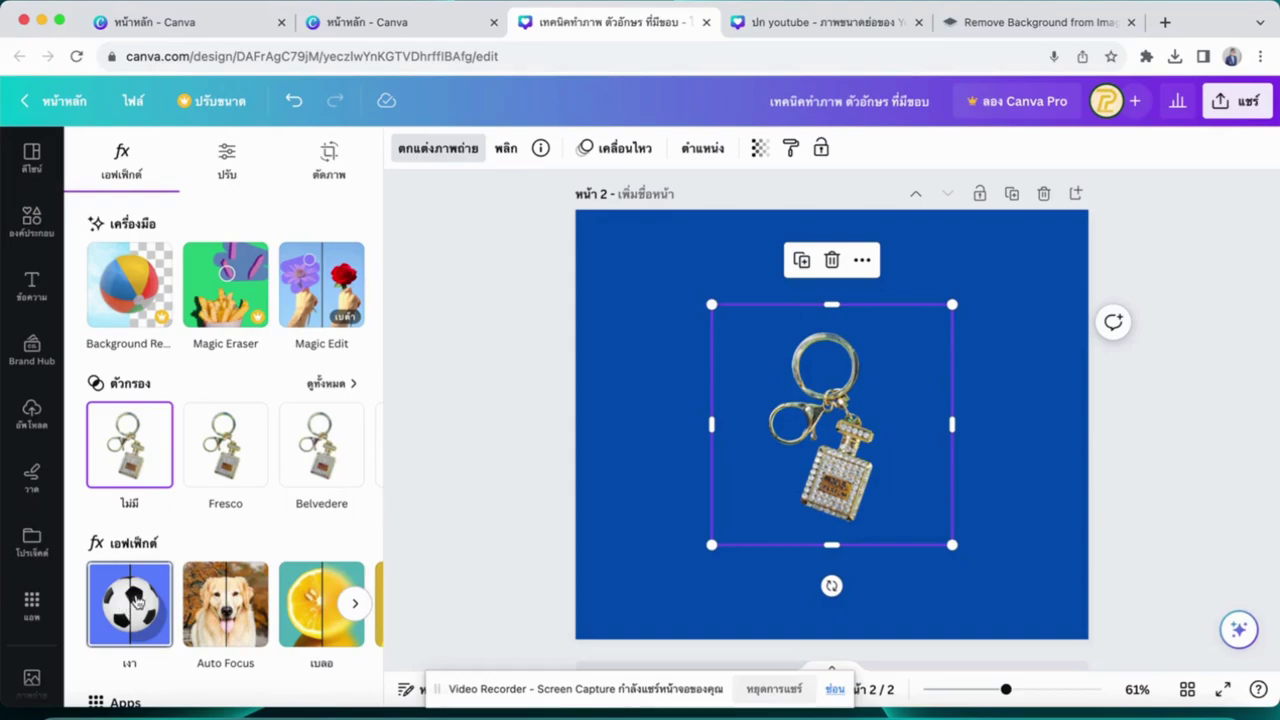
pyautogui.click(137, 601)
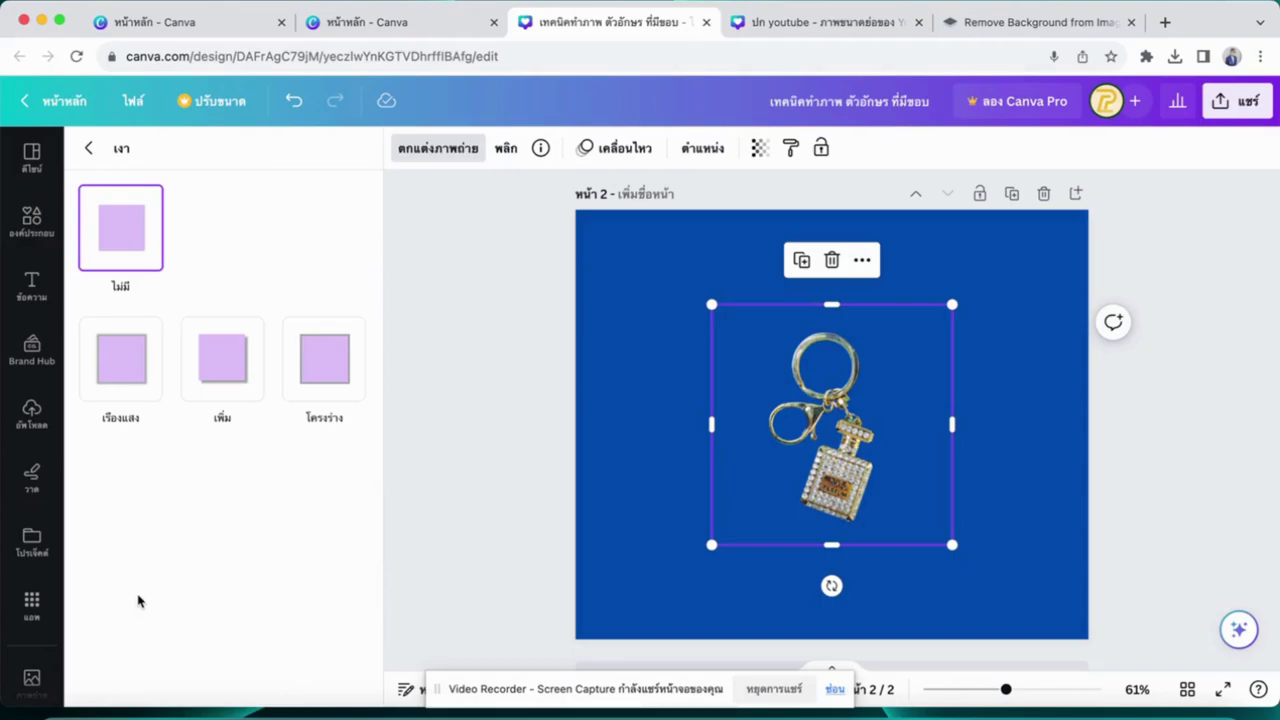
pyautogui.click(105, 346)
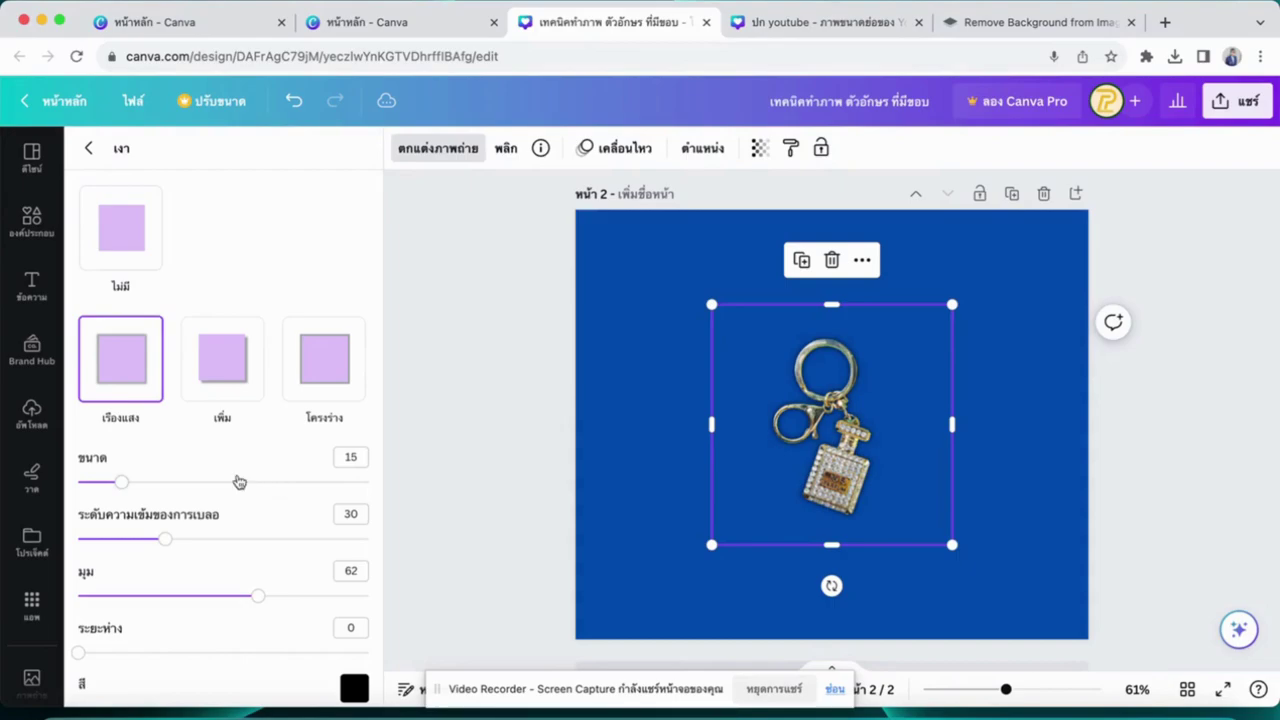
pyautogui.scroll(-1, 240, 481)
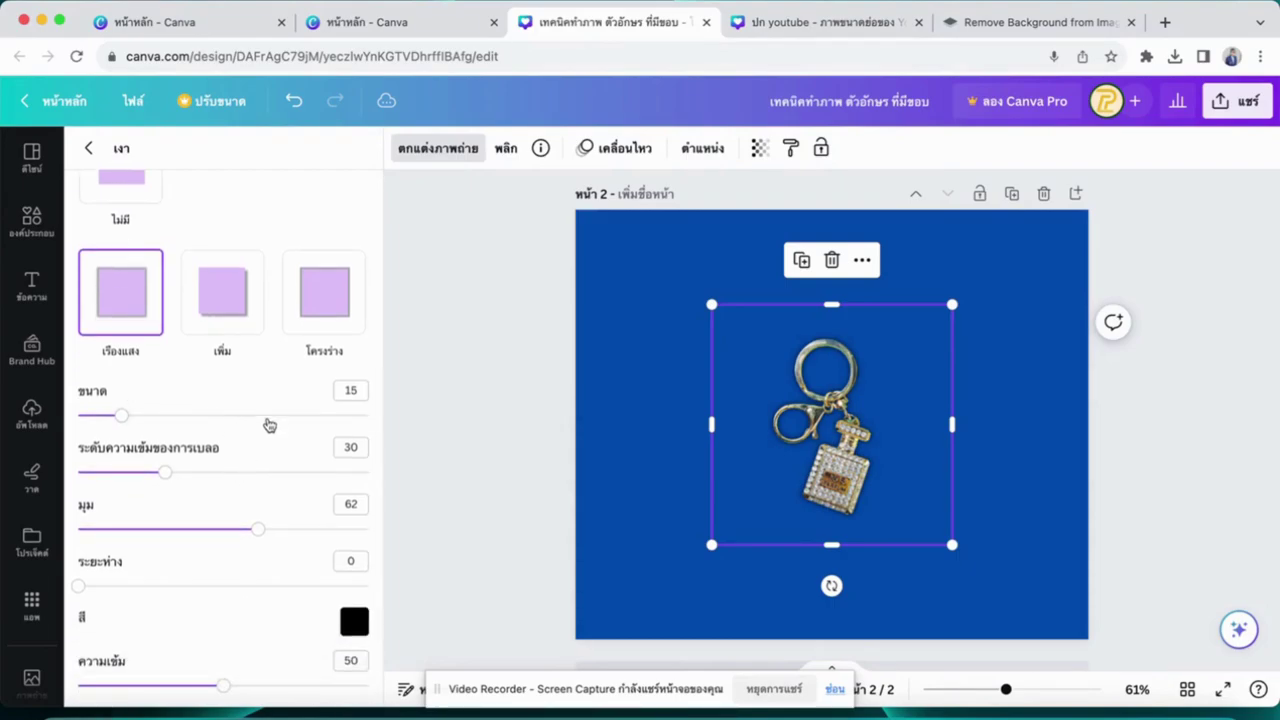
pyautogui.moveTo(121, 415); pyautogui.dragTo(220, 415)
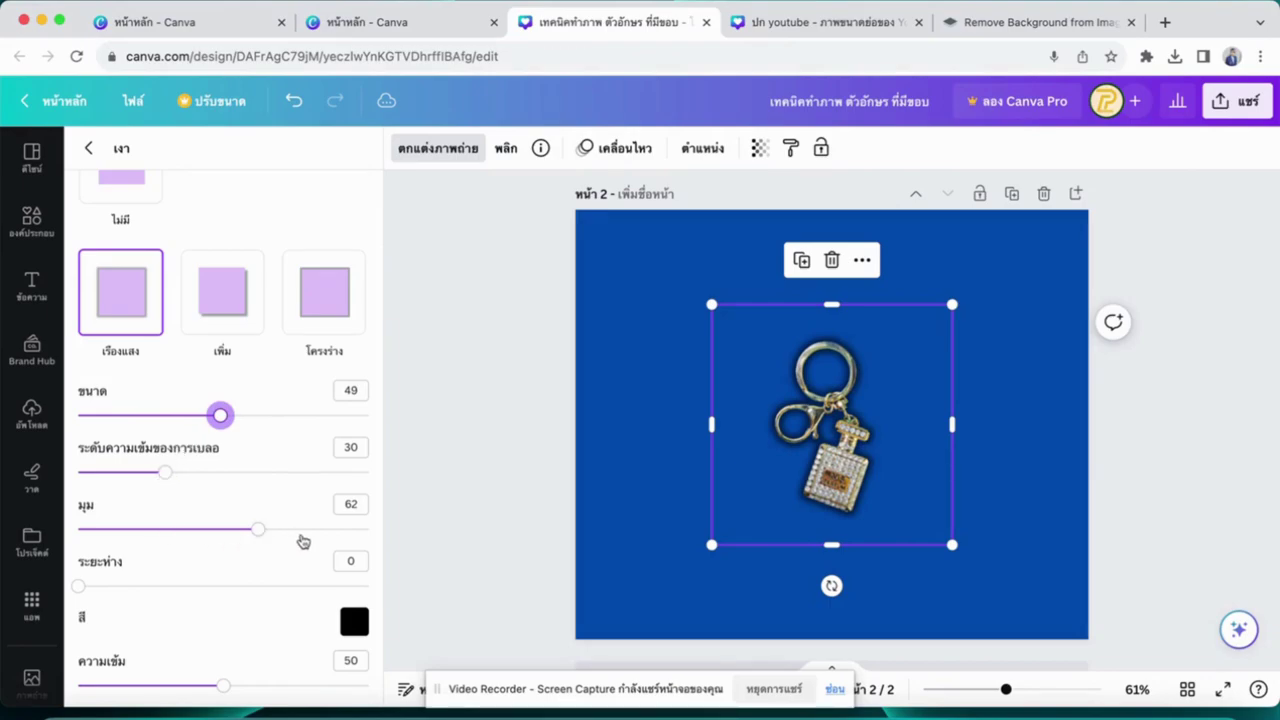
pyautogui.click(229, 528)
pyautogui.moveTo(80, 586)
pyautogui.mouseDown()
pyautogui.moveTo(234, 586)
pyautogui.moveTo(268, 607)
pyautogui.moveTo(139, 607)
pyautogui.moveTo(325, 607)
pyautogui.moveTo(136, 598)
pyautogui.mouseUp()
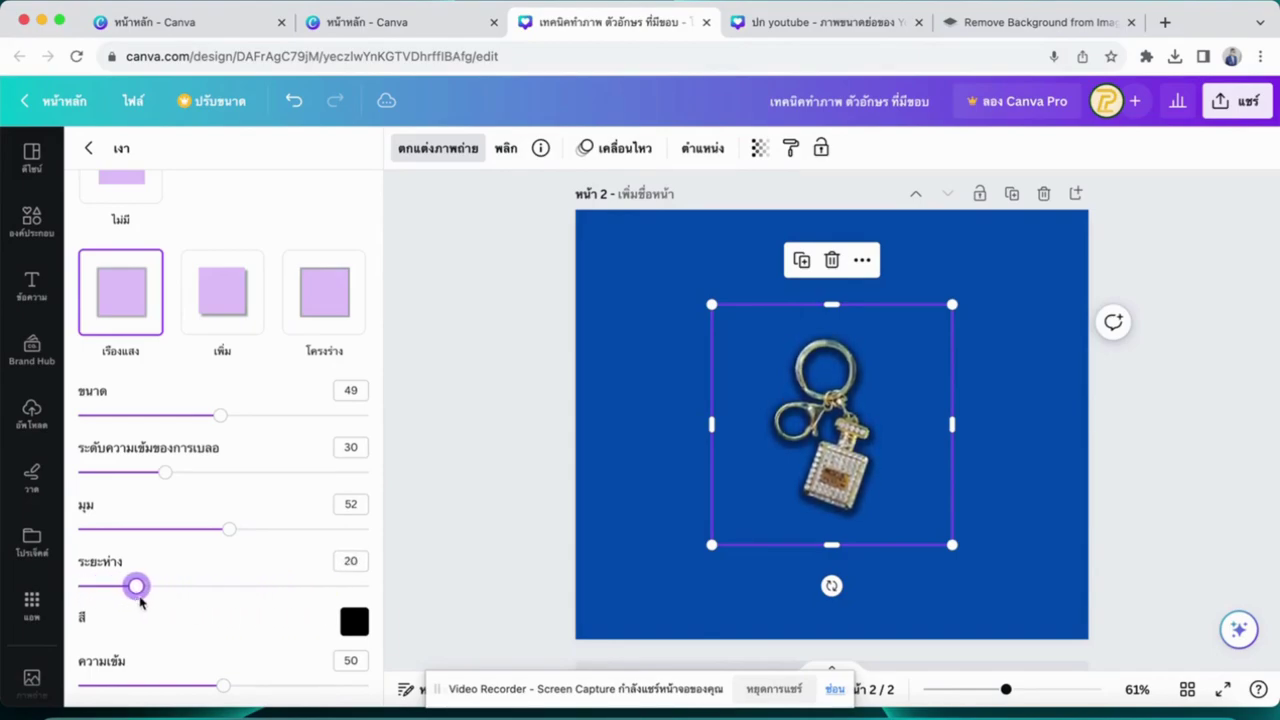
# Set the glow colour to light cyan #91EFFF
pyautogui.click(350, 624)
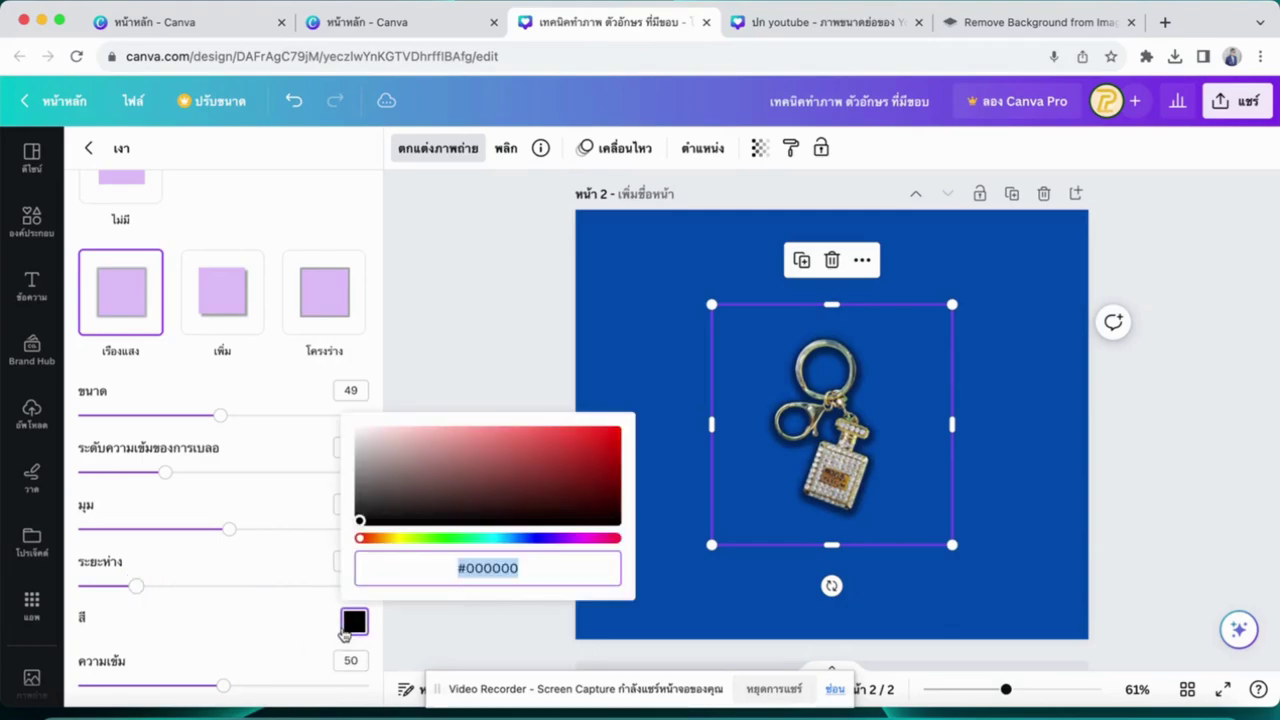
pyautogui.moveTo(360, 520)
pyautogui.mouseDown()
pyautogui.moveTo(370, 466)
pyautogui.moveTo(358, 430)
pyautogui.mouseUp()
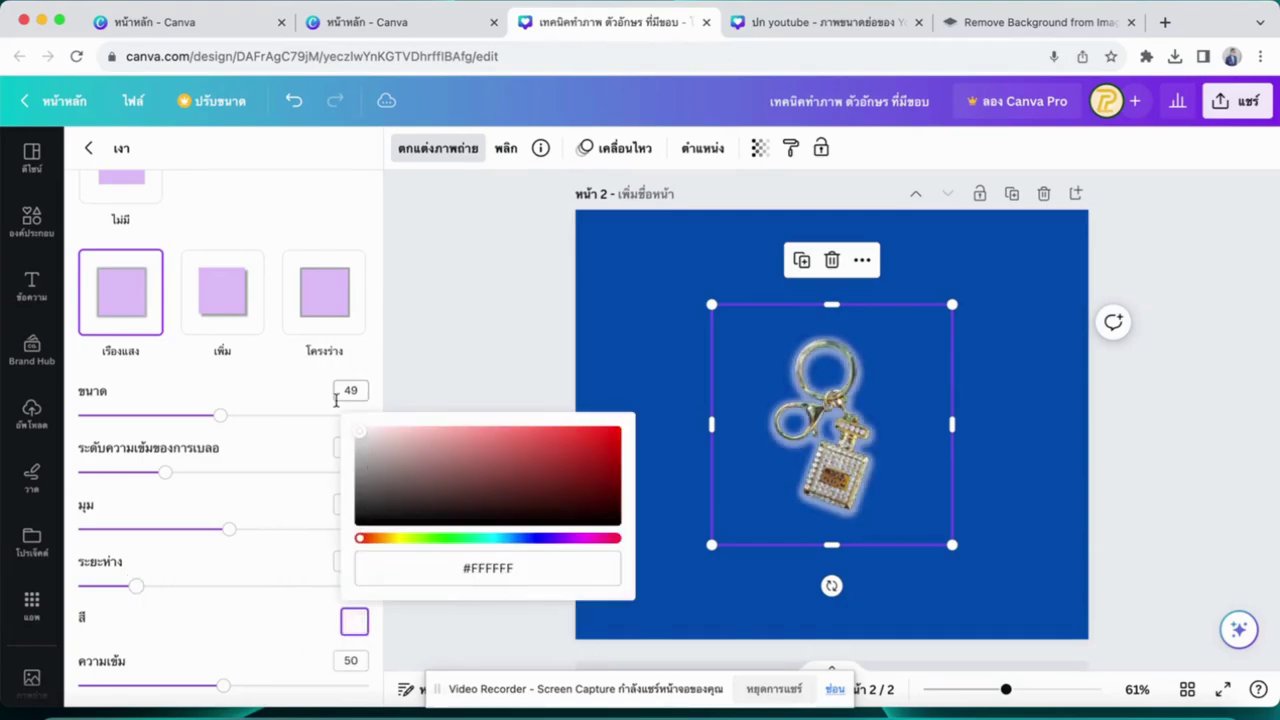
pyautogui.click(493, 538)
pyautogui.moveTo(443, 491); pyautogui.dragTo(469, 428)
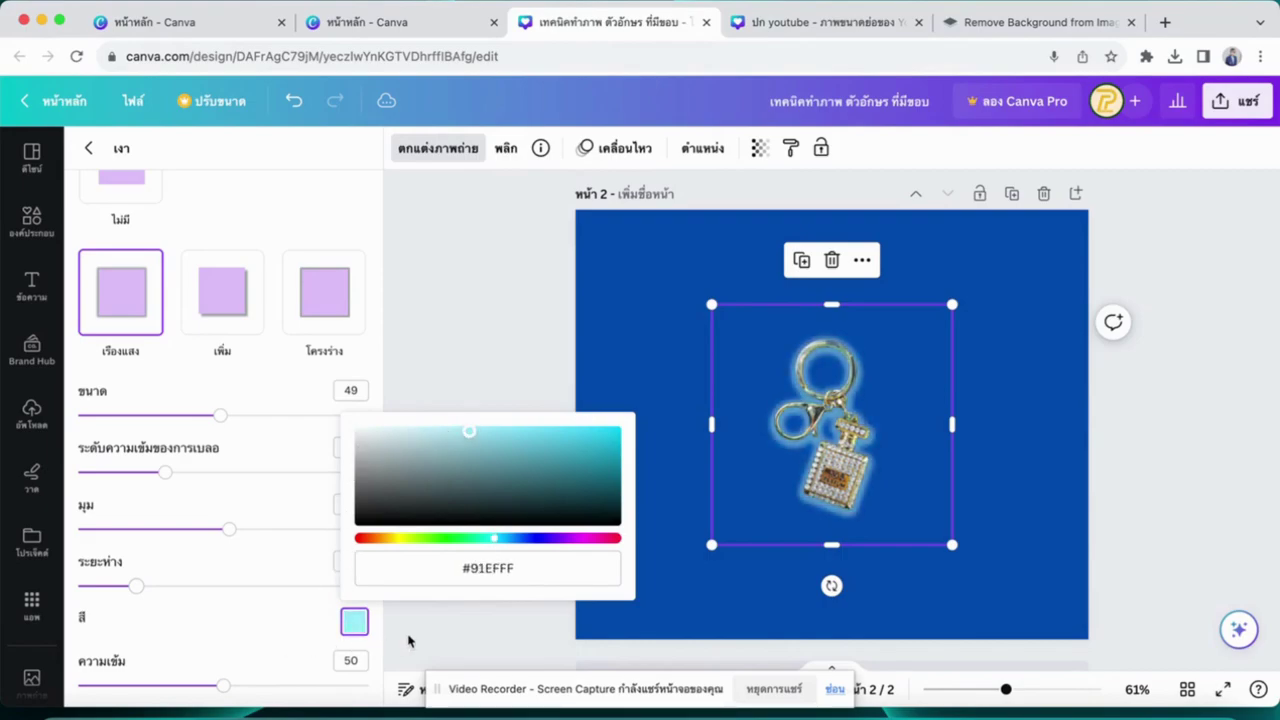
pyautogui.click(500, 640)
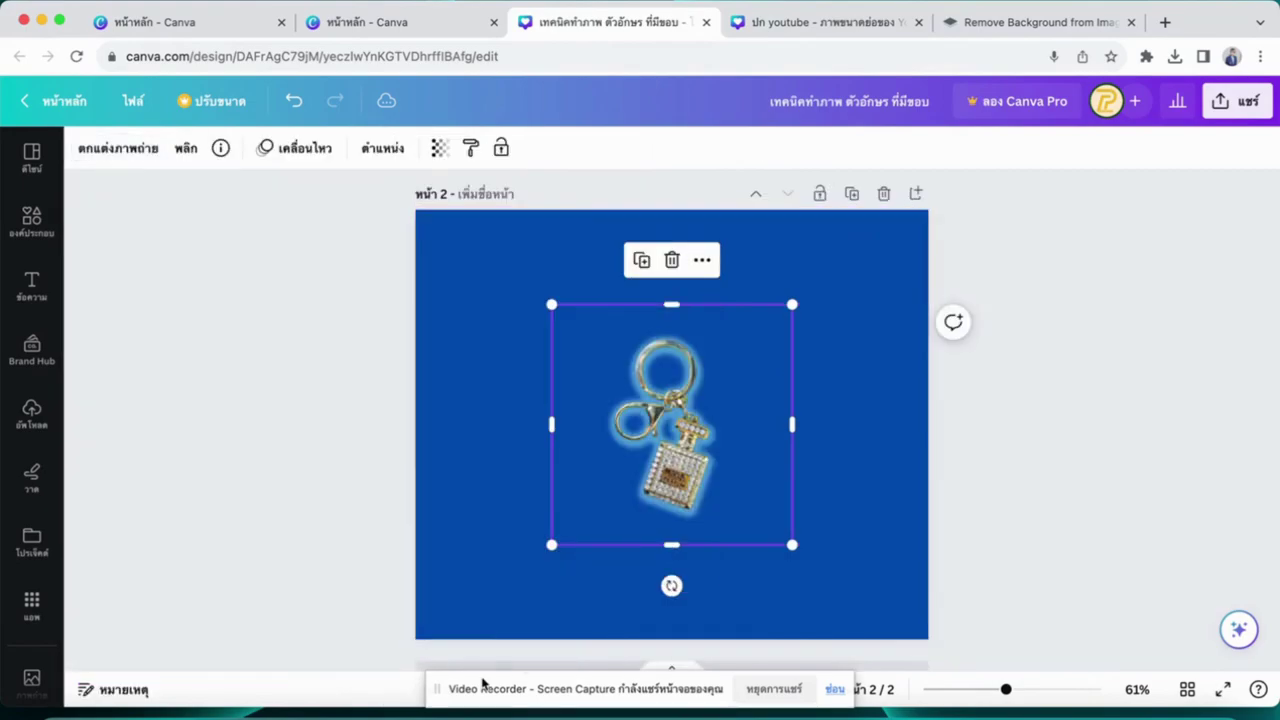
# Replace the glow with a black drop shadow of size 31 and no blur
pyautogui.click(133, 158)
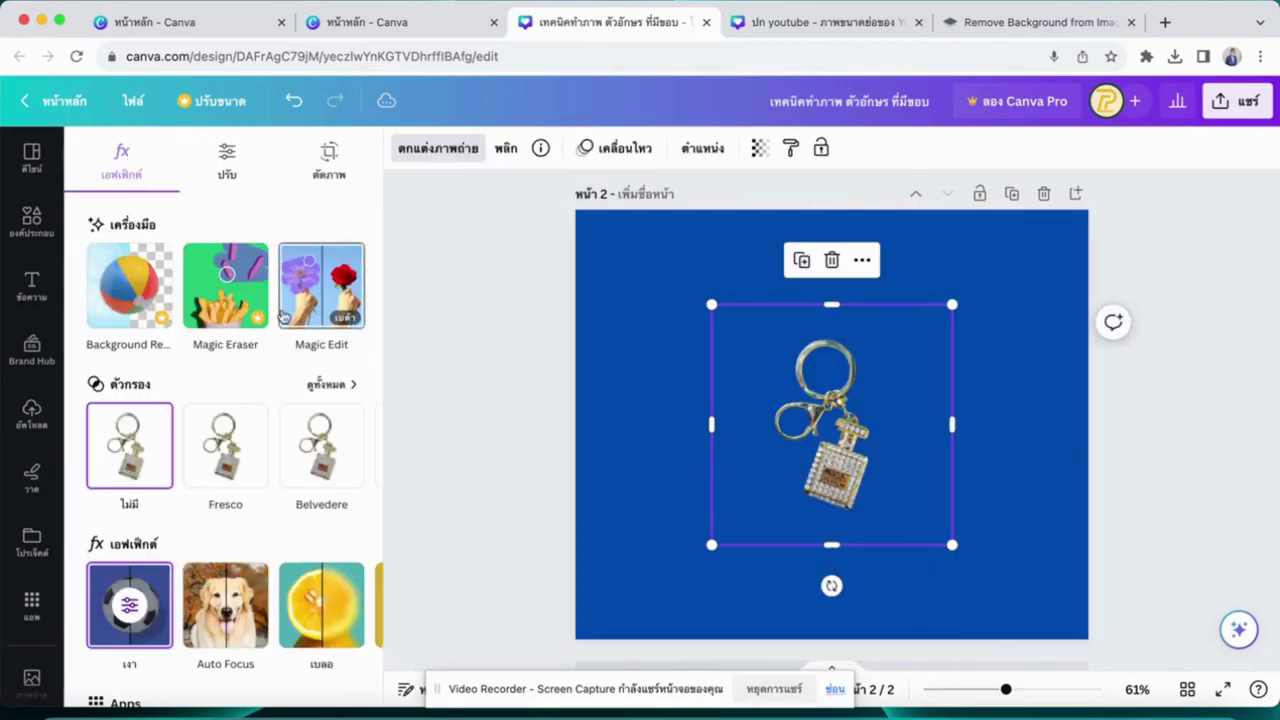
pyautogui.click(130, 612)
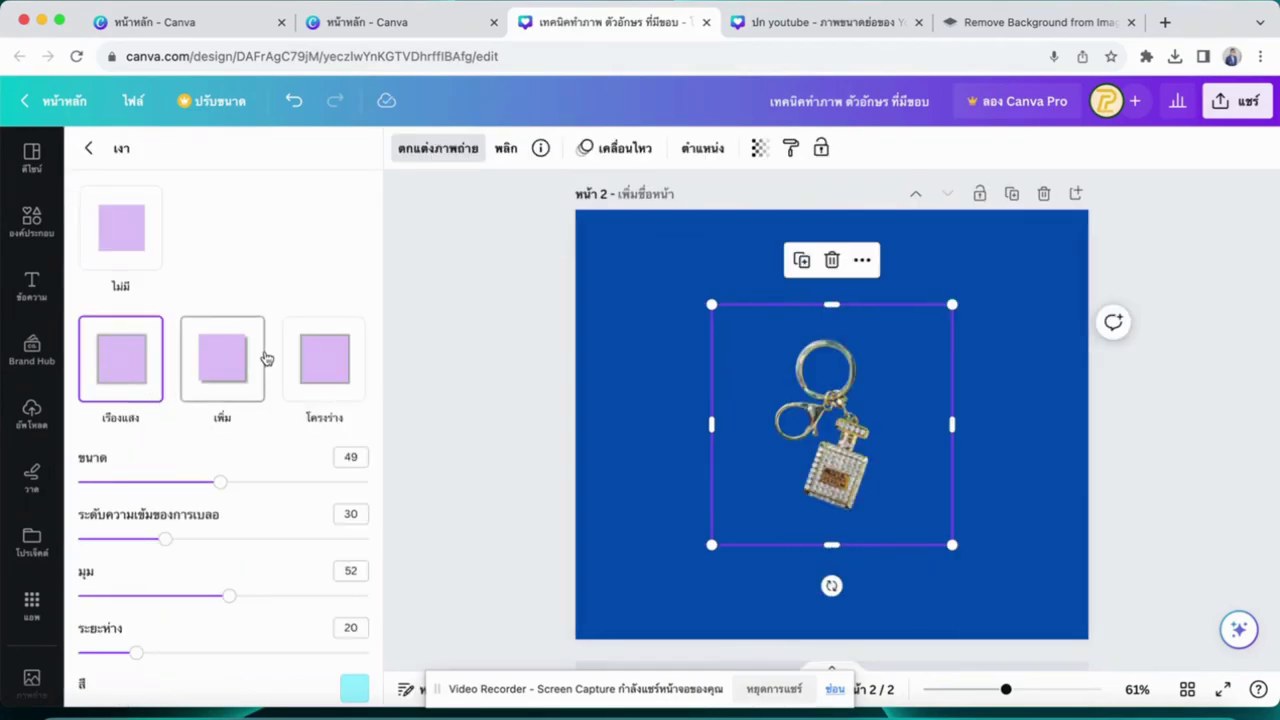
pyautogui.click(236, 364)
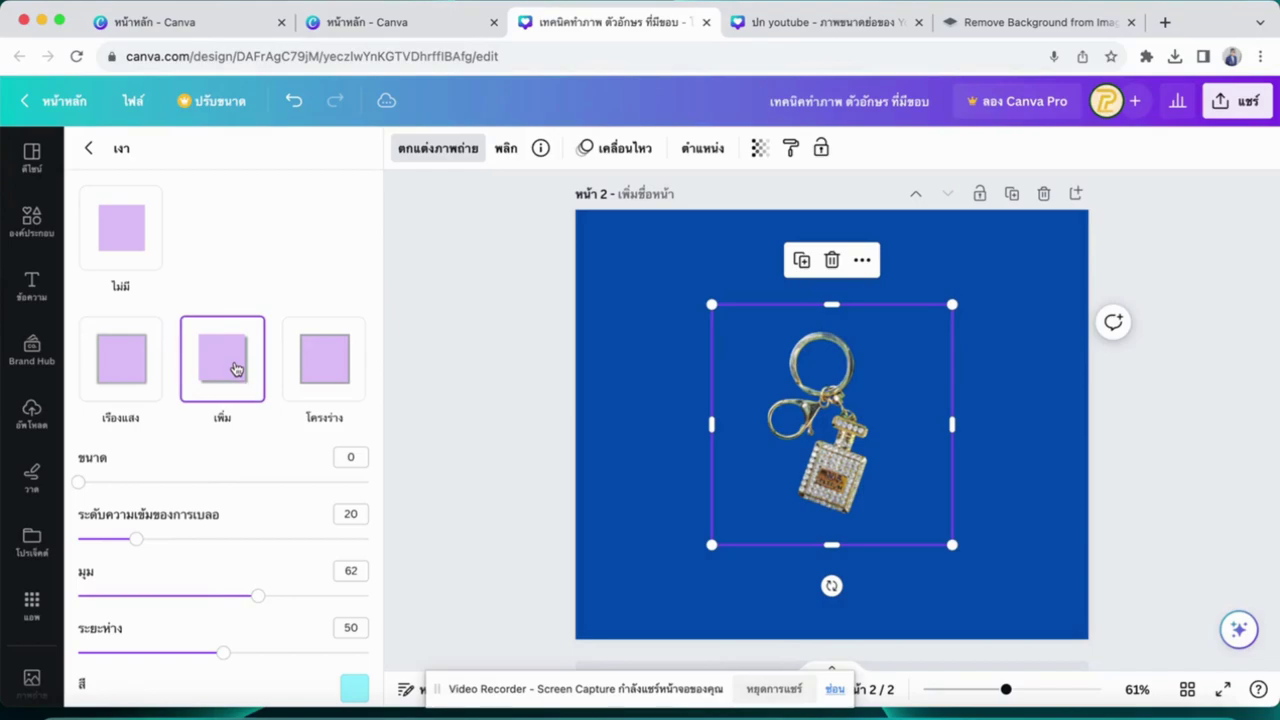
pyautogui.click(353, 688)
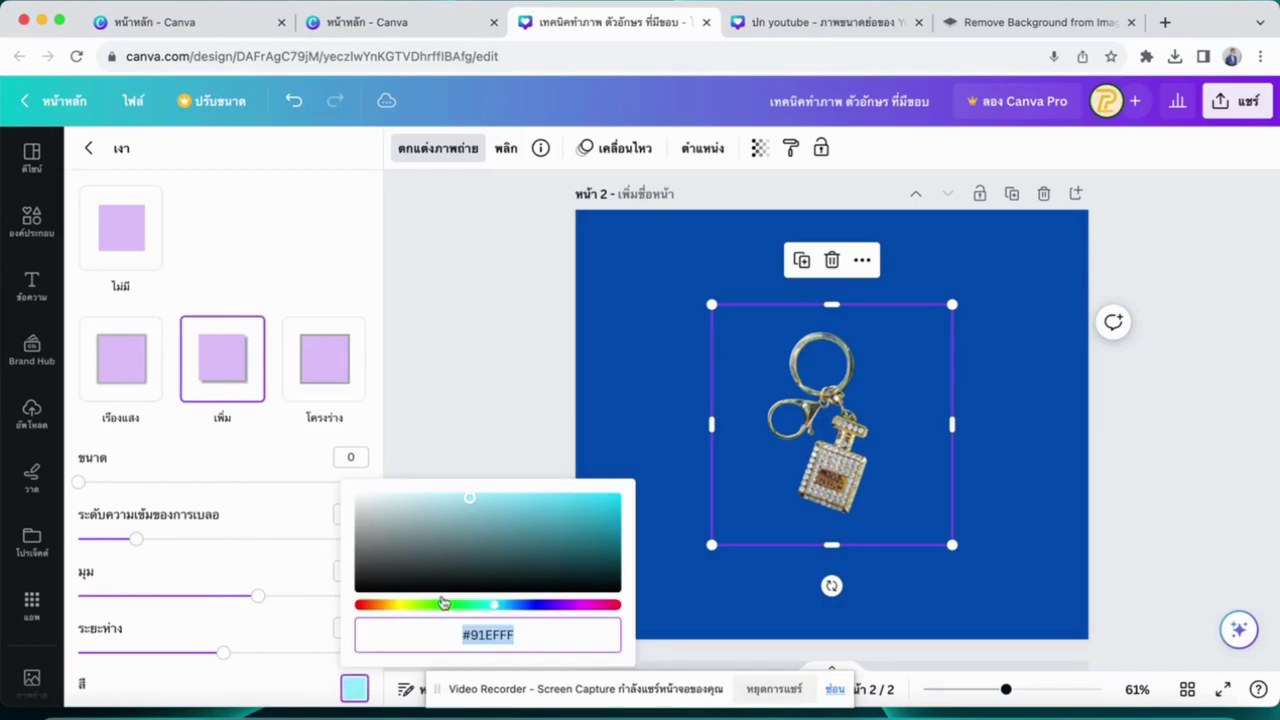
pyautogui.click(440, 587)
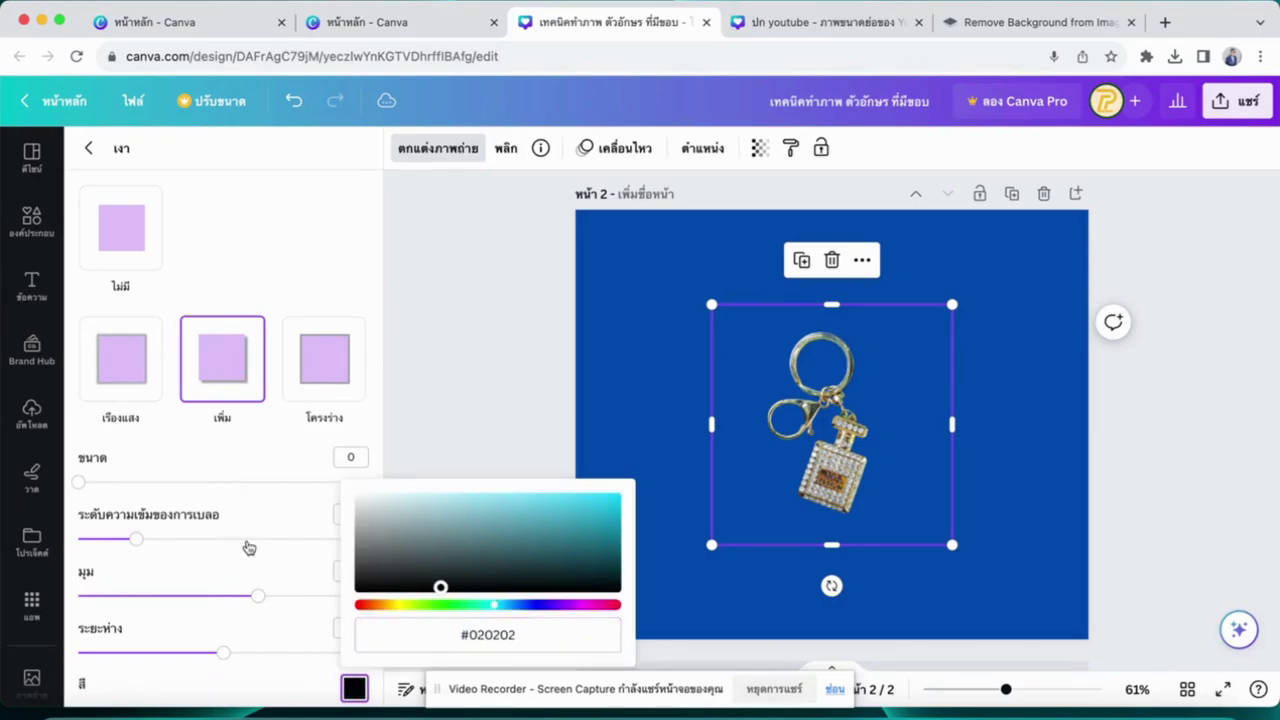
pyautogui.moveTo(78, 483); pyautogui.dragTo(168, 483)
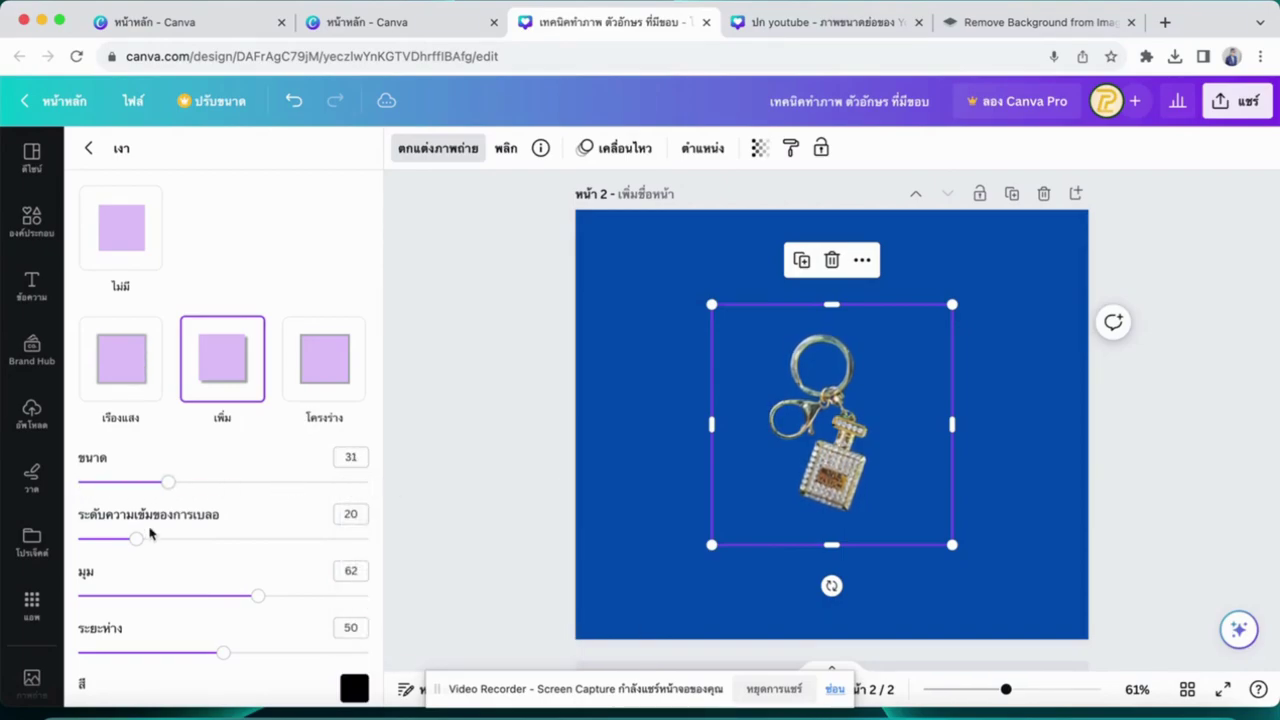
pyautogui.moveTo(135, 538); pyautogui.dragTo(78, 538)
pyautogui.press('Escape')
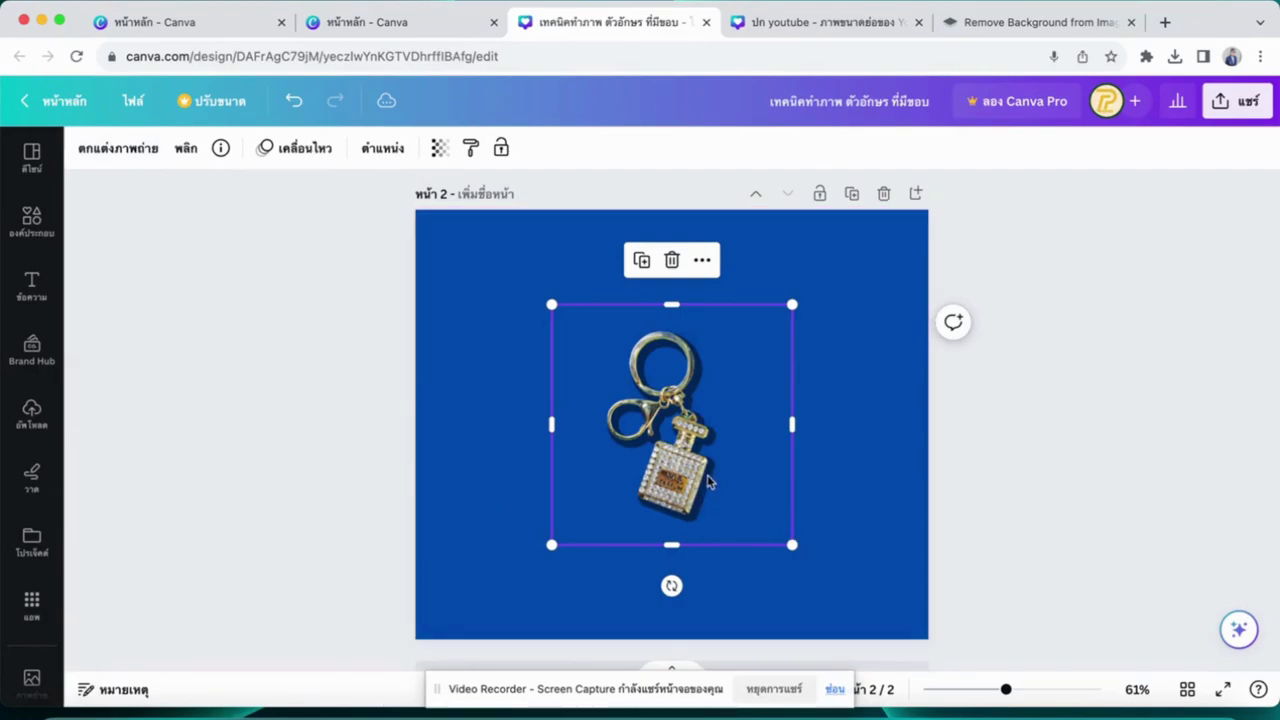
# Switch the keychain's shadow to a thick white Outline style
pyautogui.click(120, 148)
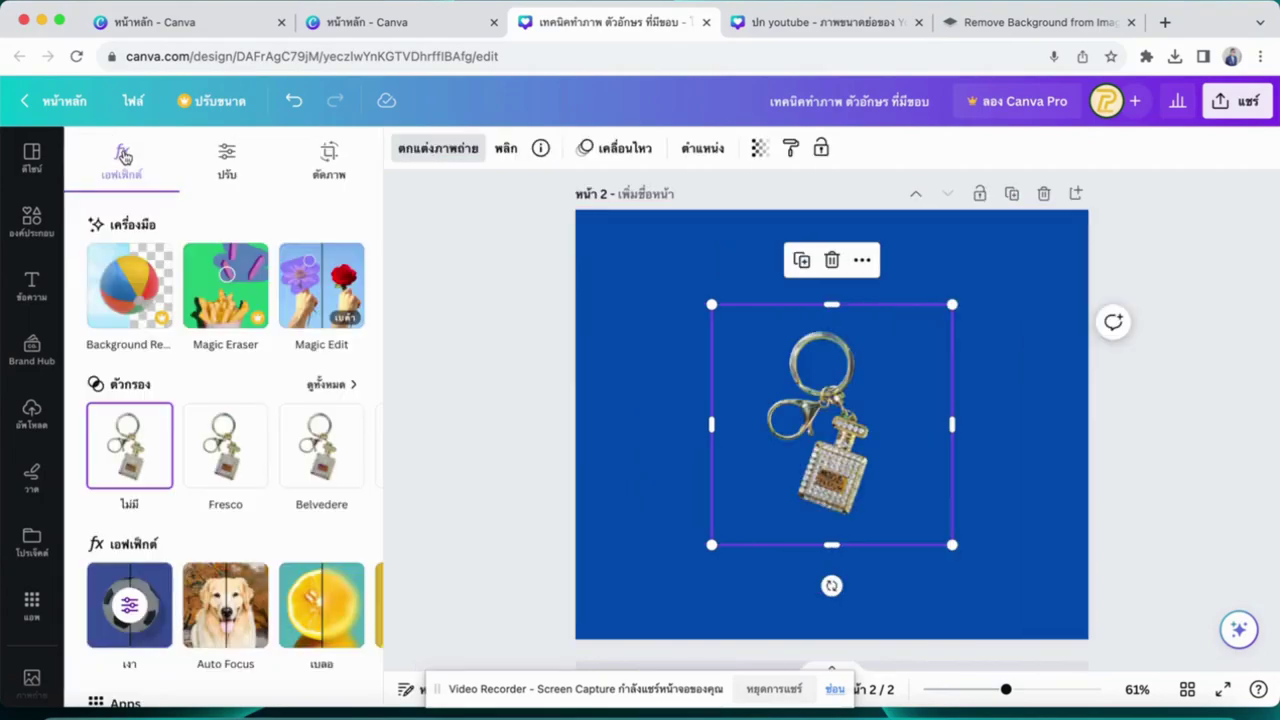
pyautogui.moveTo(129, 605)
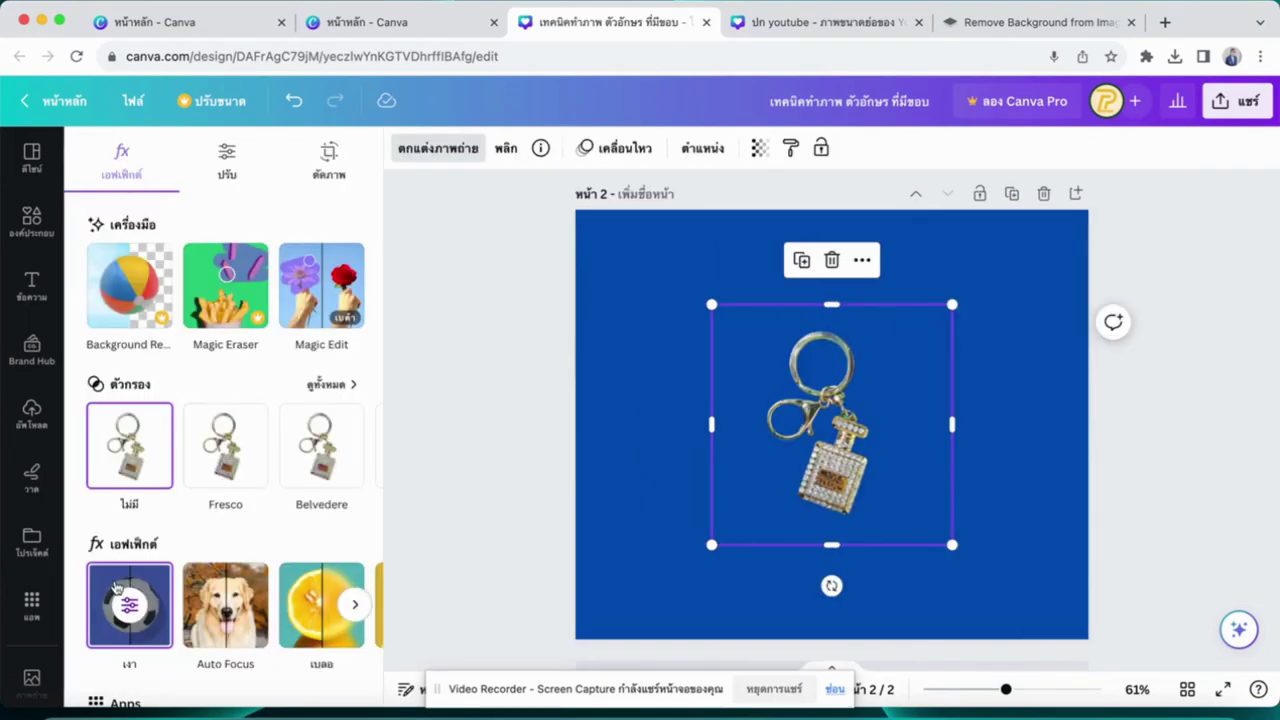
pyautogui.click(118, 586)
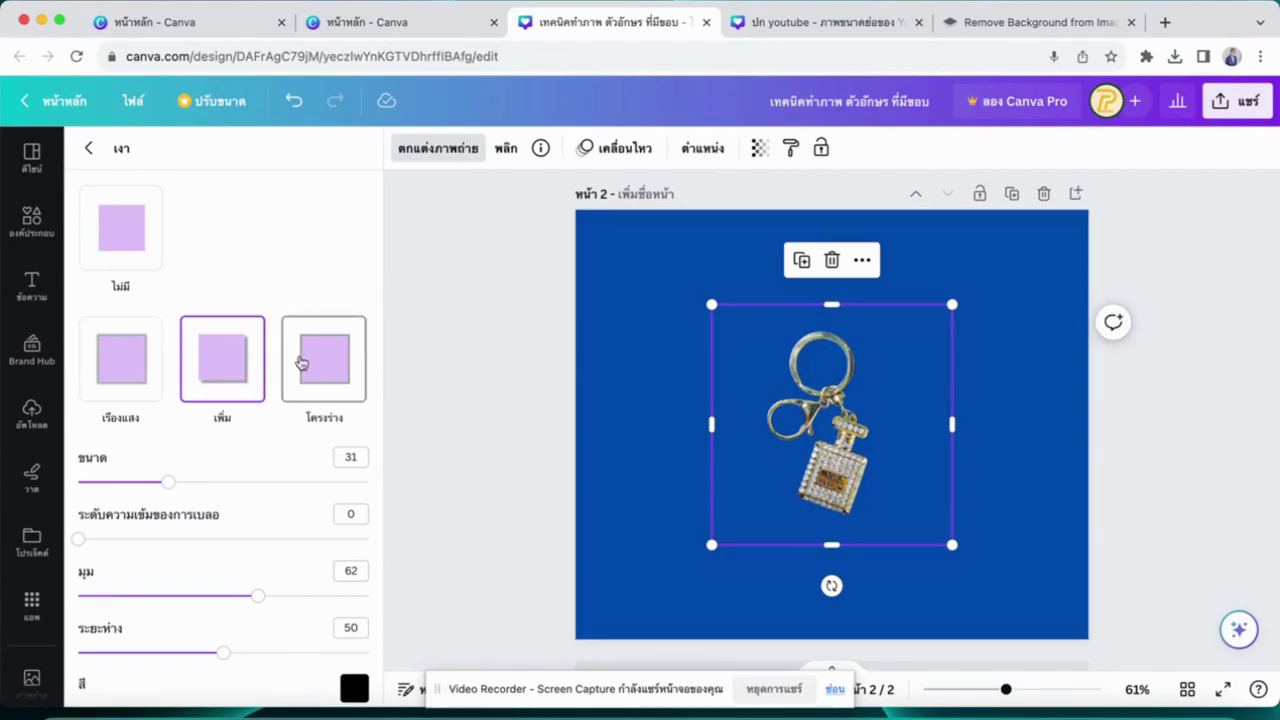
pyautogui.click(301, 363)
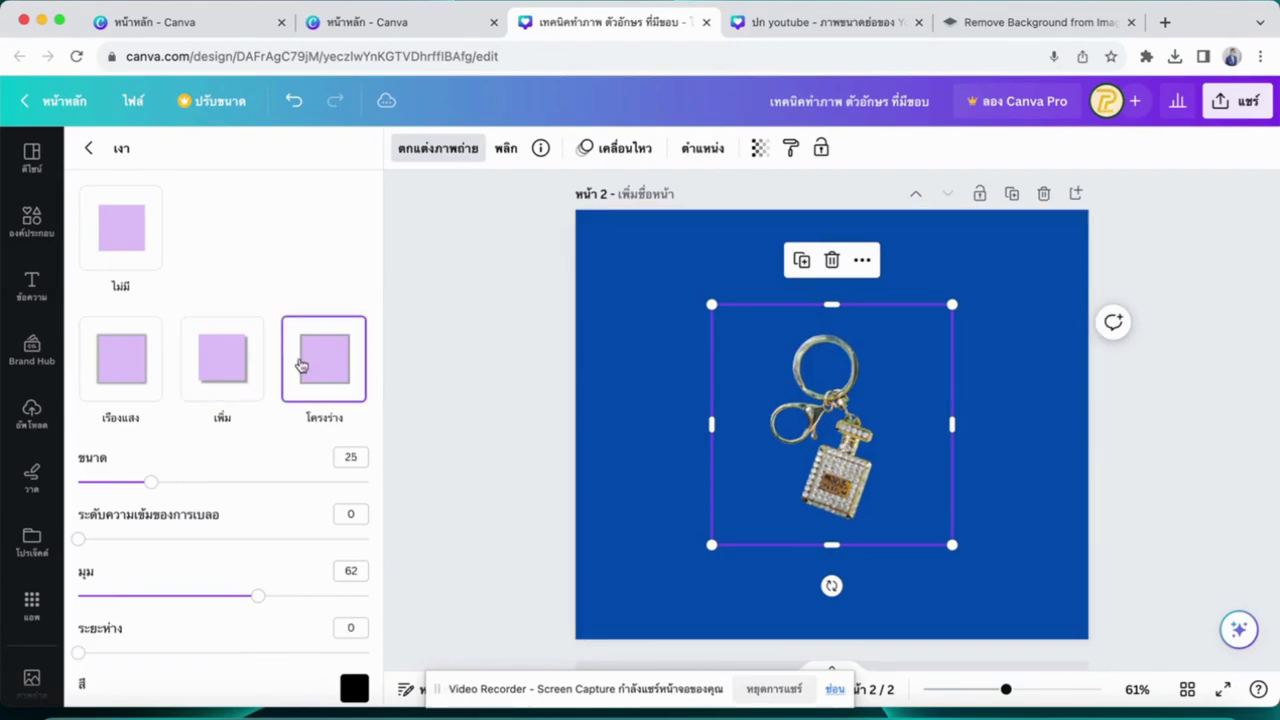
pyautogui.click(354, 687)
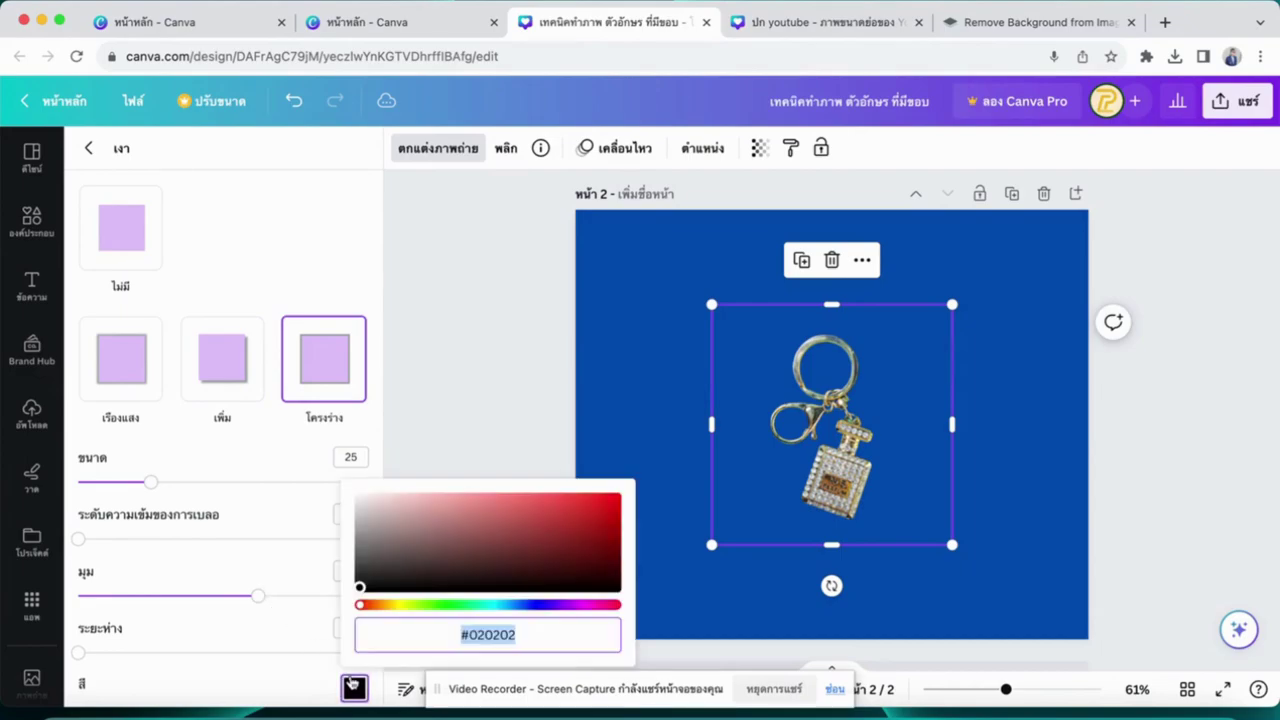
pyautogui.moveTo(378, 588); pyautogui.dragTo(337, 462)
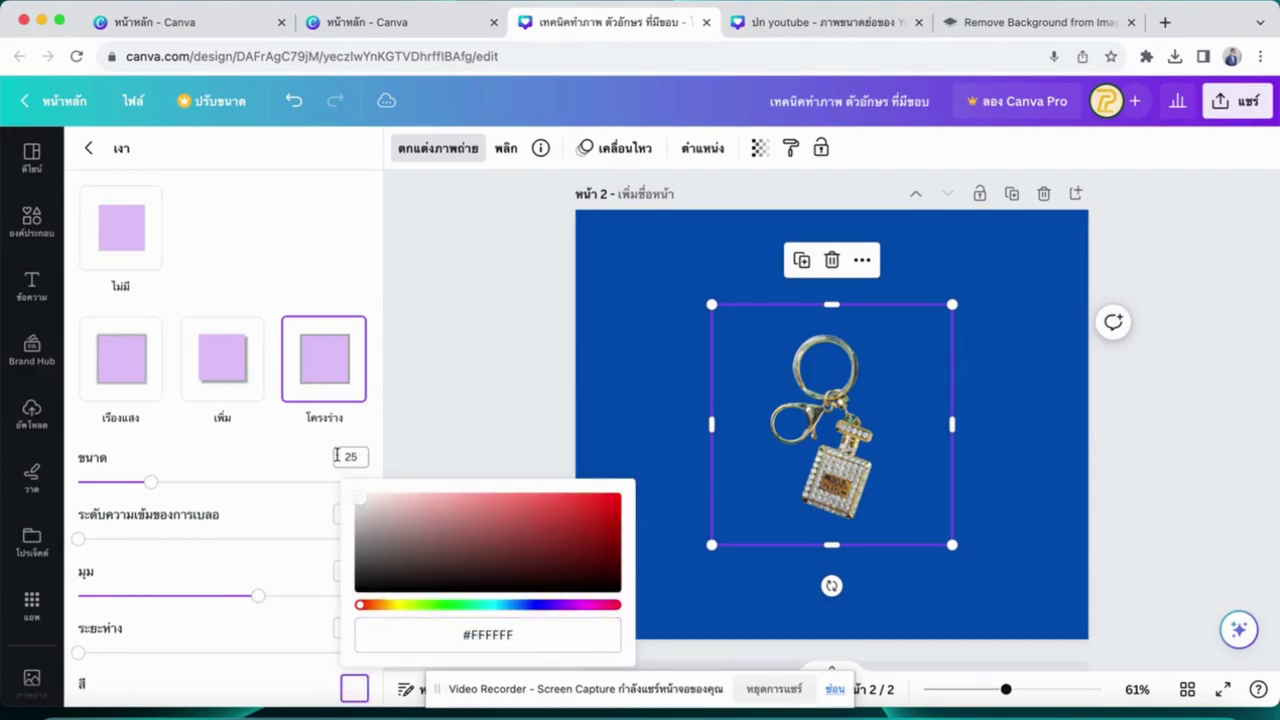
pyautogui.moveTo(150, 483); pyautogui.dragTo(262, 491)
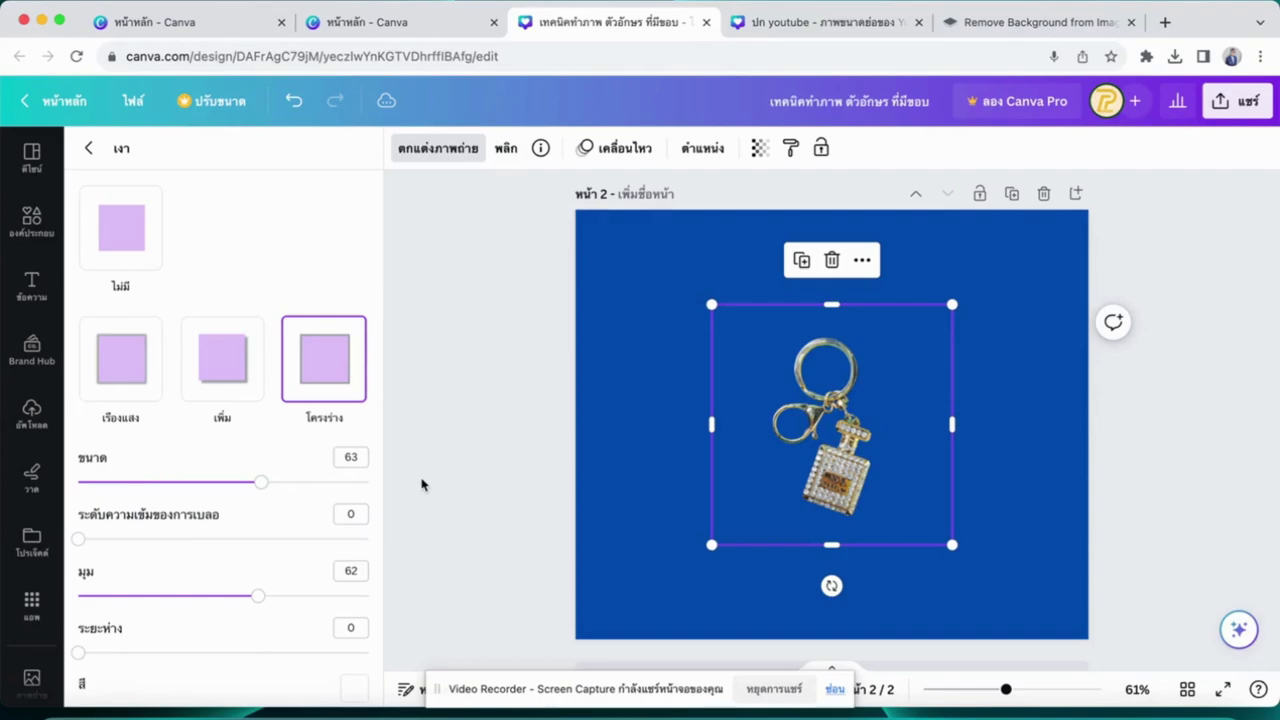
pyautogui.click(421, 485)
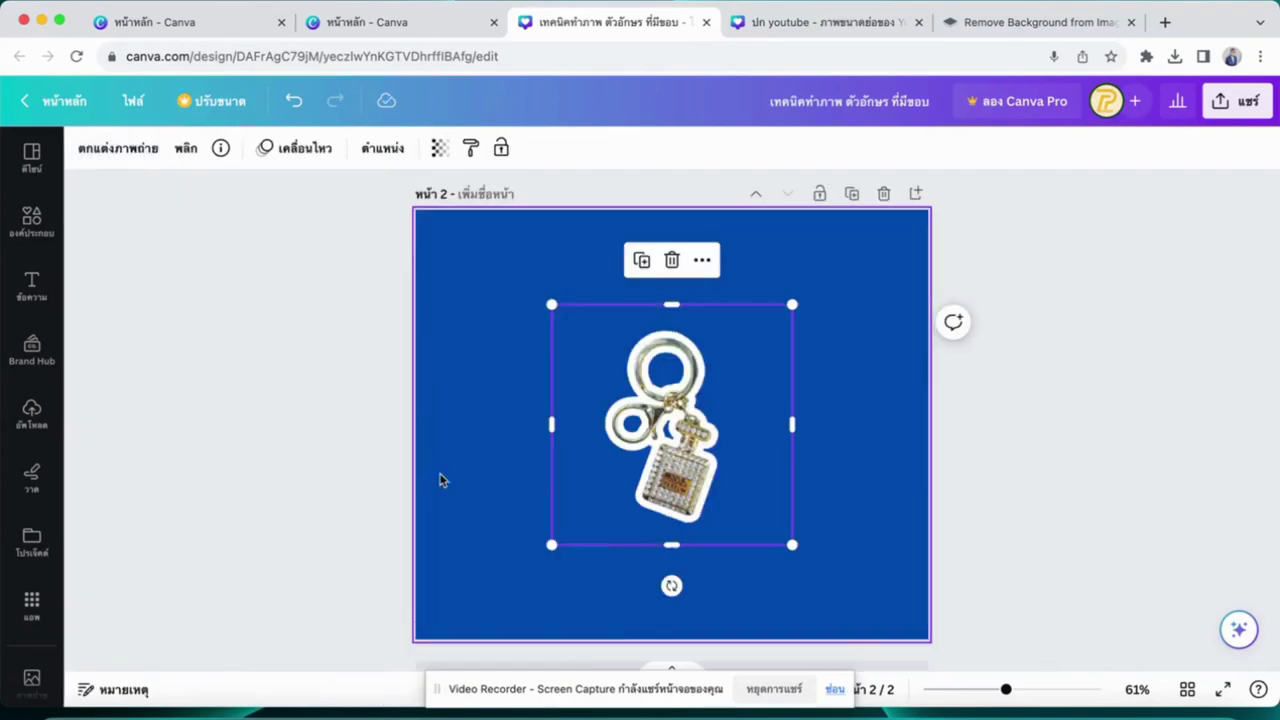
# Move the outlined keychain lower on the page and review its shadow settings
pyautogui.moveTo(700, 465); pyautogui.dragTo(695, 534)
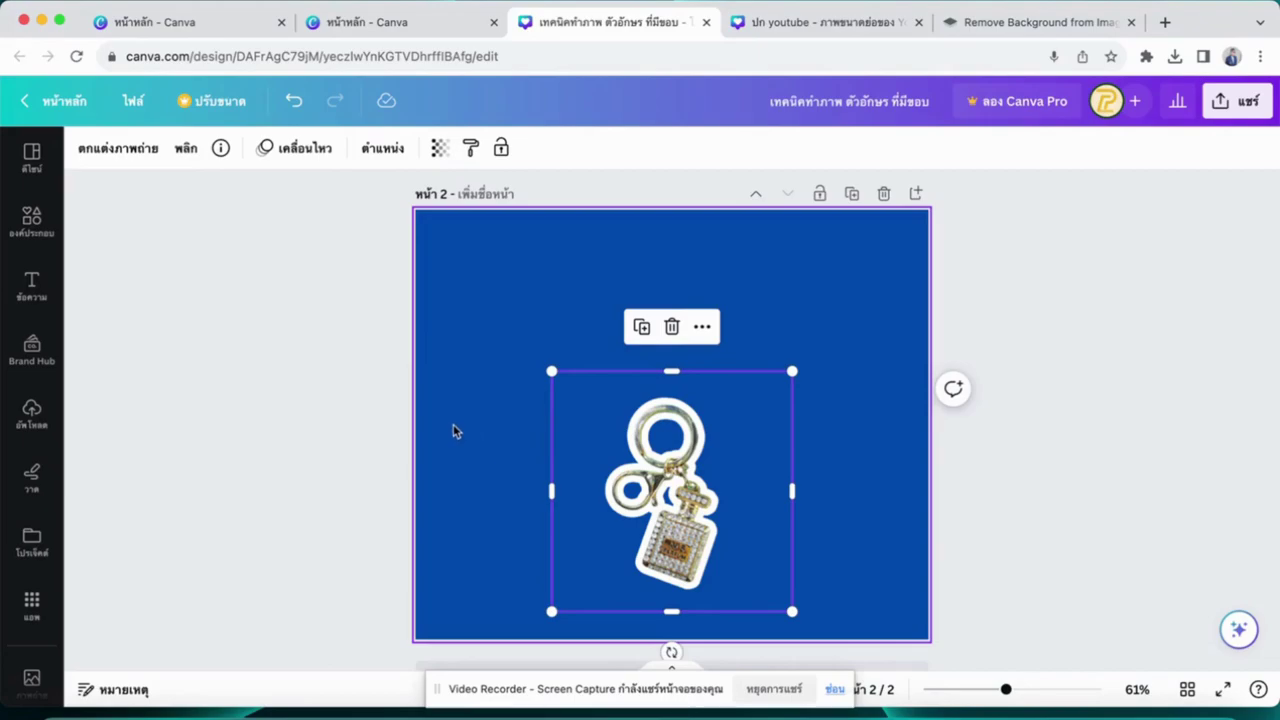
pyautogui.click(118, 152)
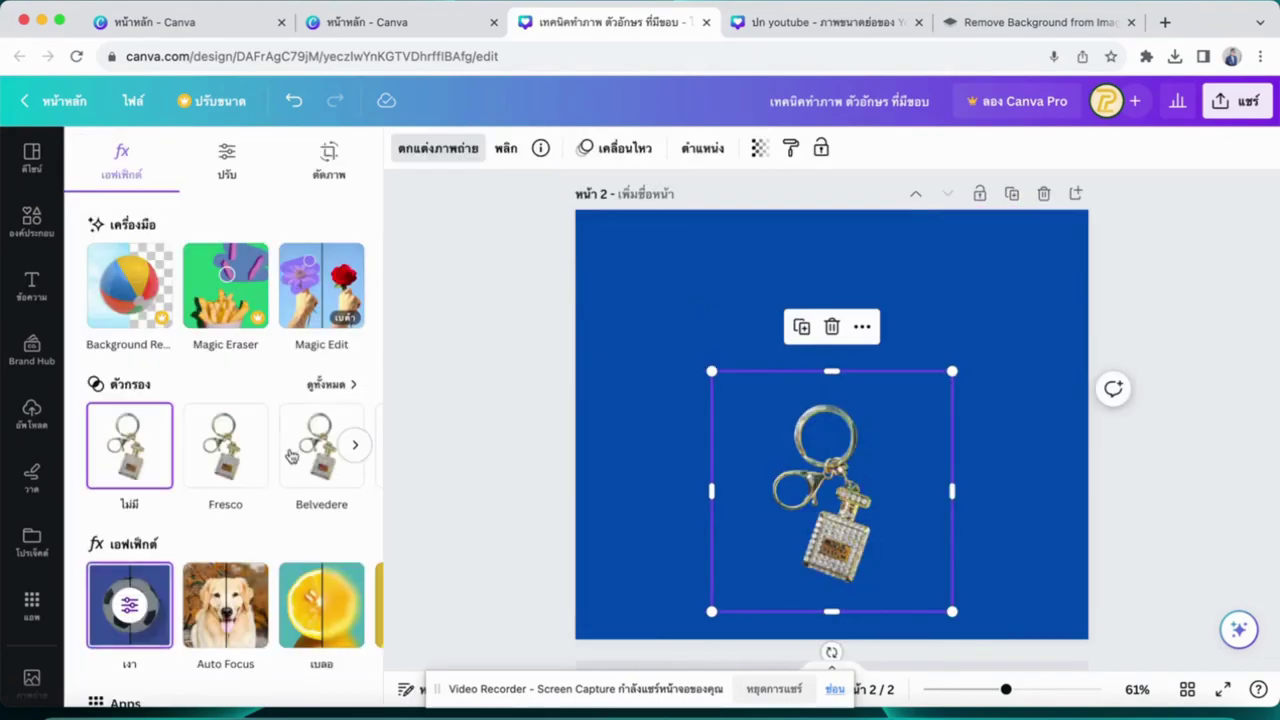
pyautogui.click(141, 603)
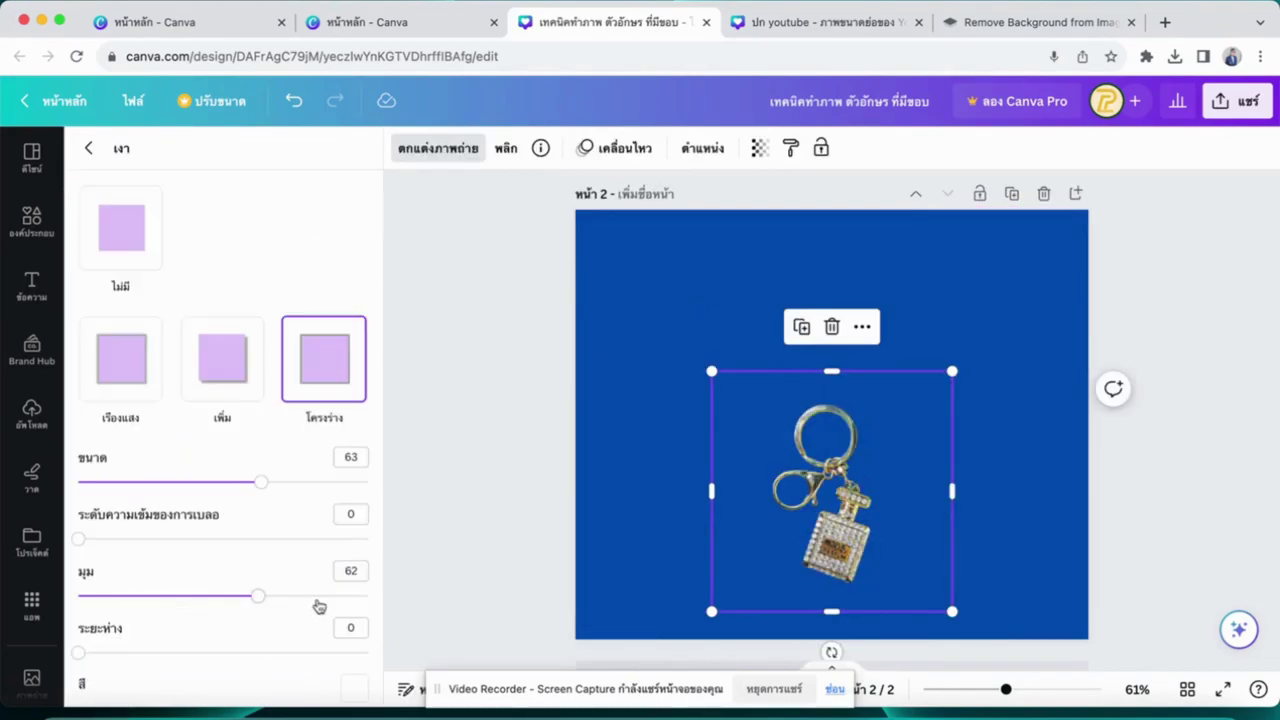
pyautogui.scroll(-1, 279, 565)
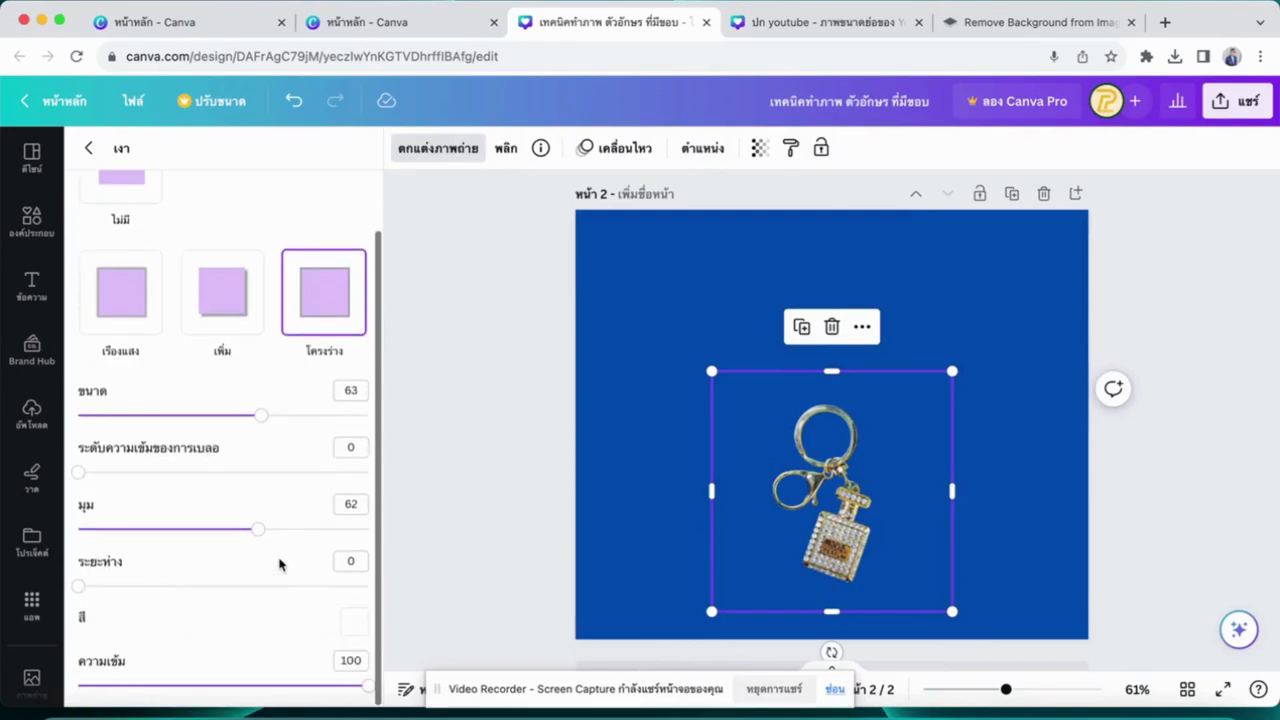
pyautogui.click(477, 450)
pyautogui.click(1079, 381)
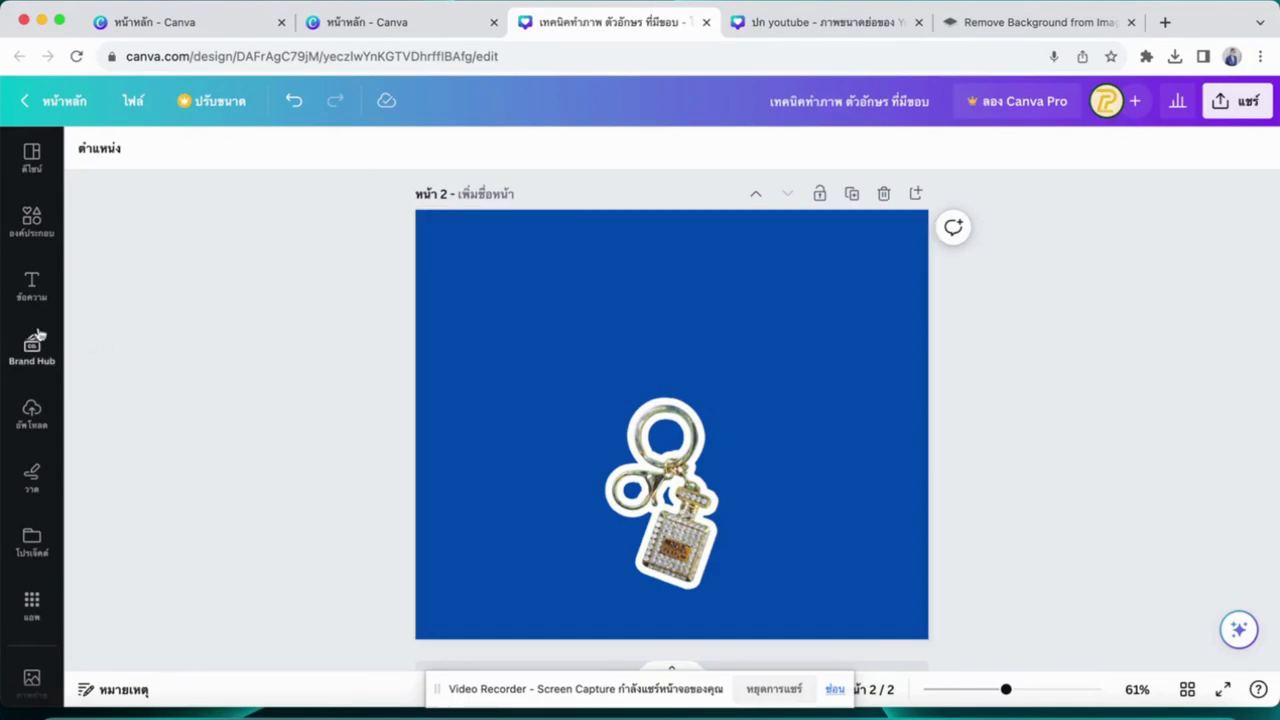
# Add a heading text box and move it near the top of the page
pyautogui.click(31, 287)
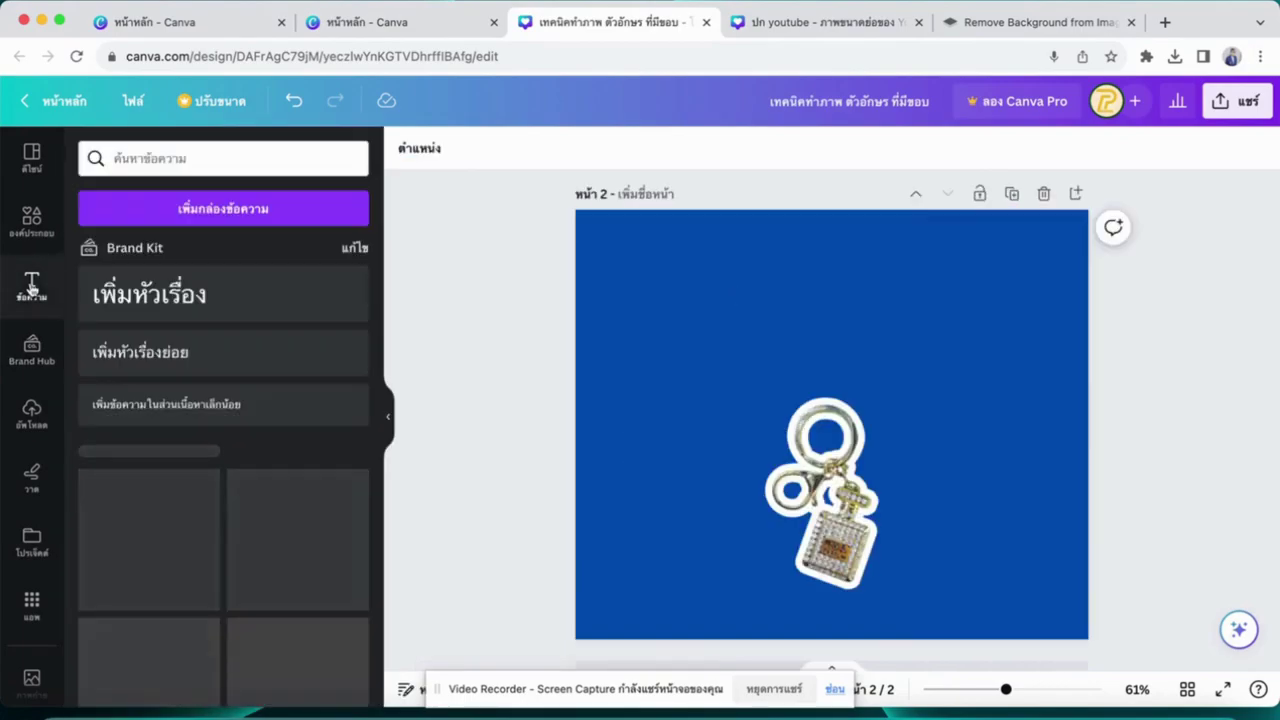
pyautogui.click(165, 298)
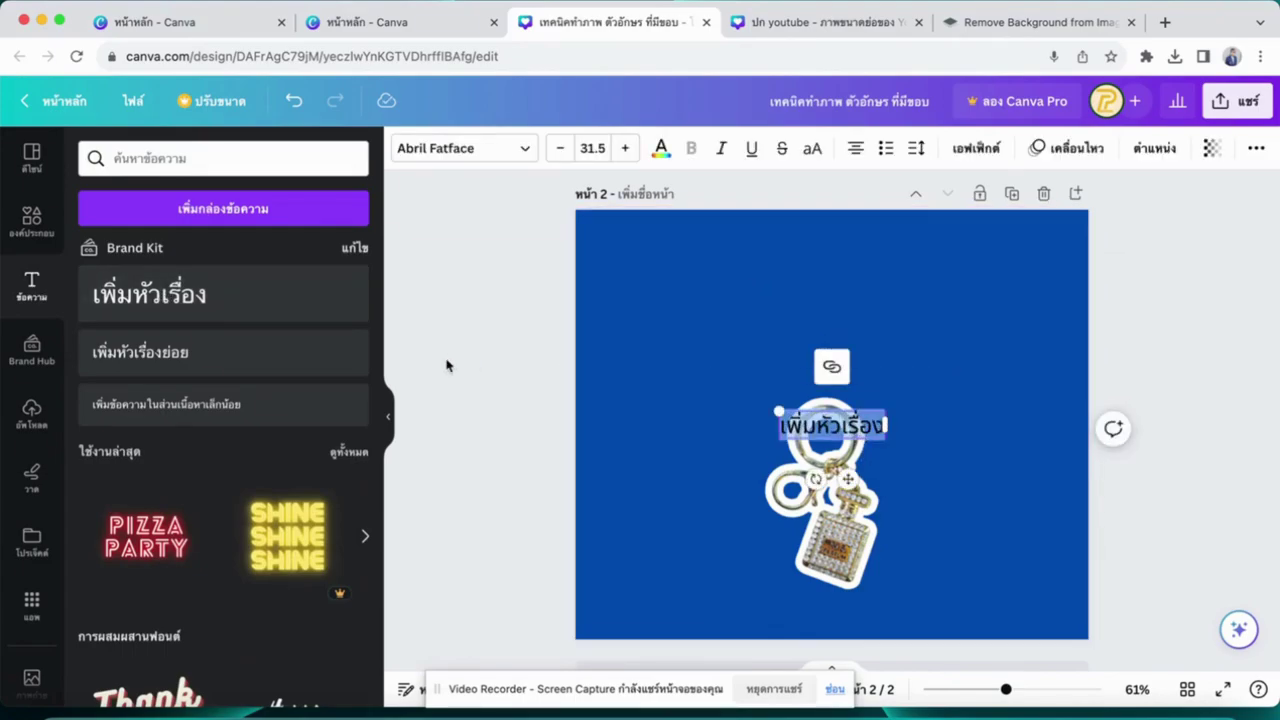
pyautogui.click(711, 403)
pyautogui.moveTo(806, 429); pyautogui.dragTo(808, 301)
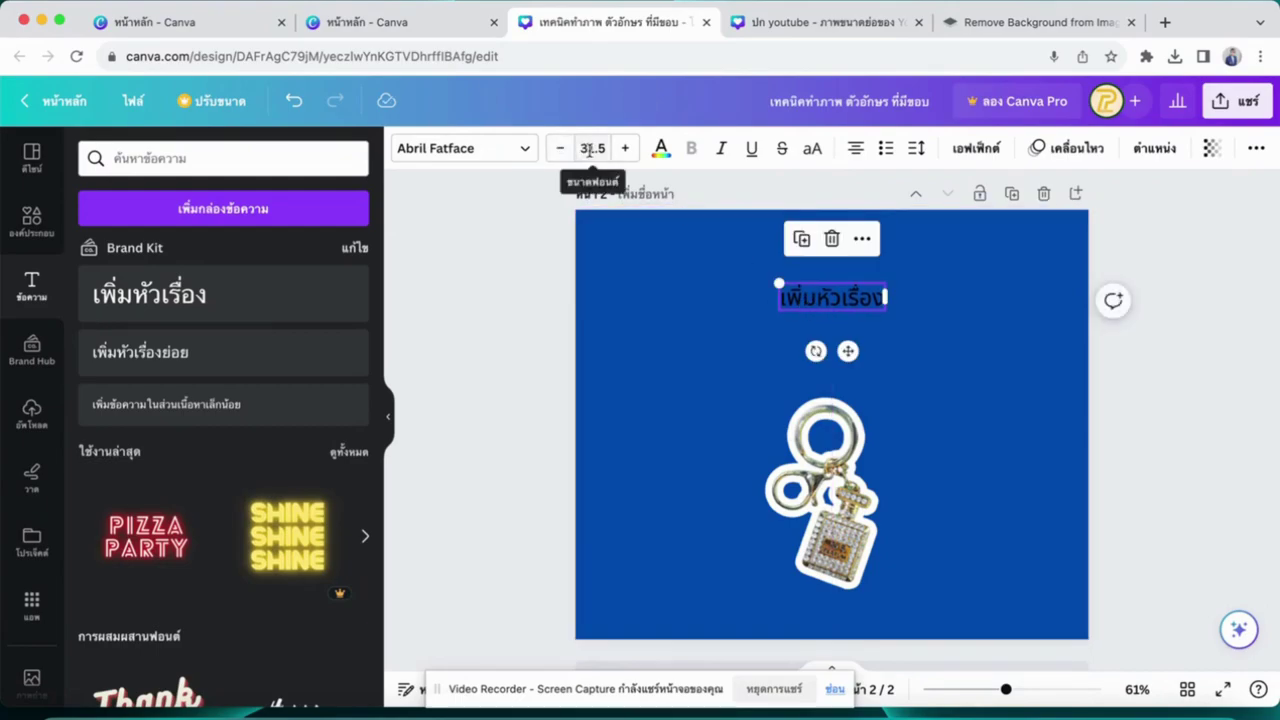
# Set the heading font size to 64, then to 96
pyautogui.click(589, 148)
pyautogui.scroll(-3, 635, 510)
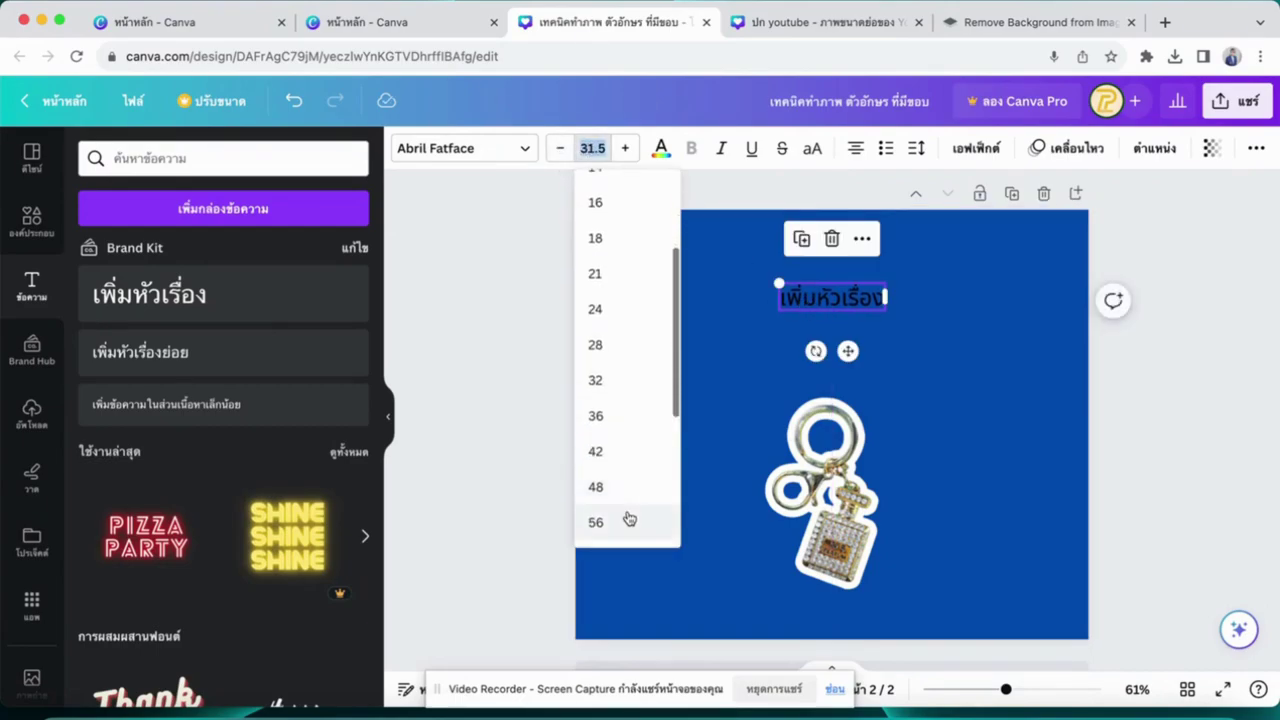
pyautogui.scroll(-1, 629, 518)
pyautogui.click(620, 488)
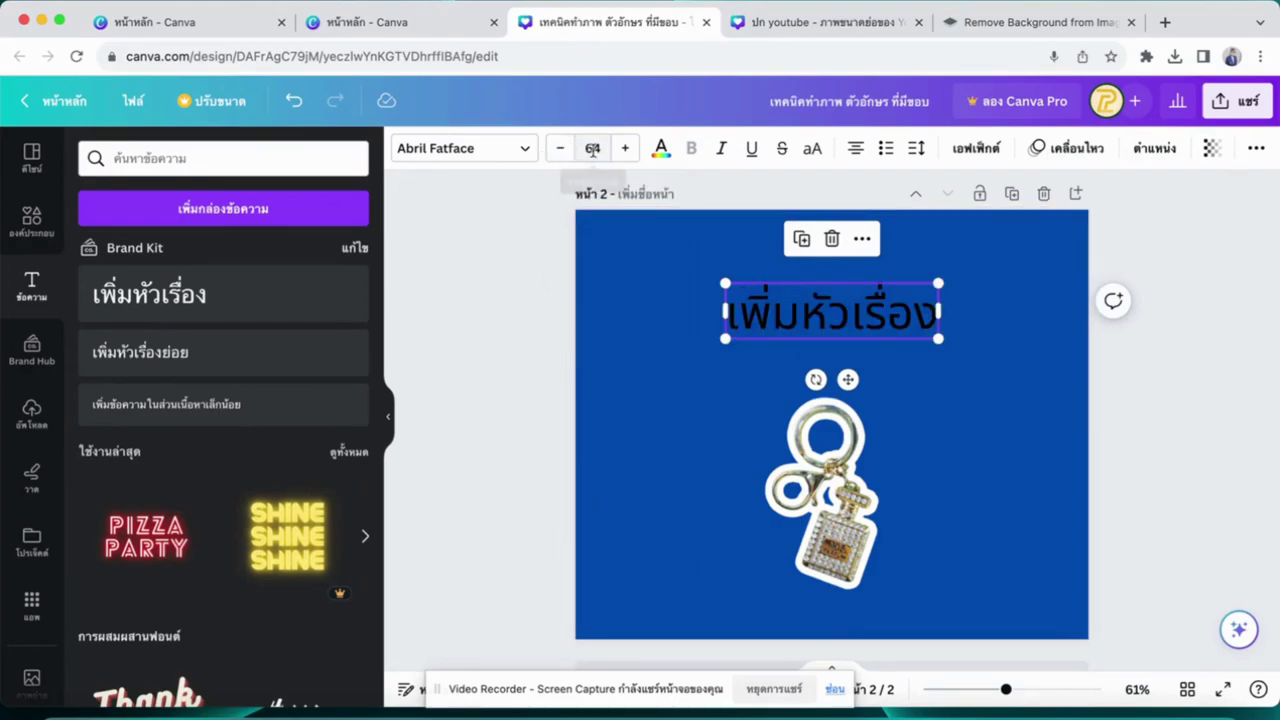
pyautogui.click(592, 148)
pyautogui.click(617, 502)
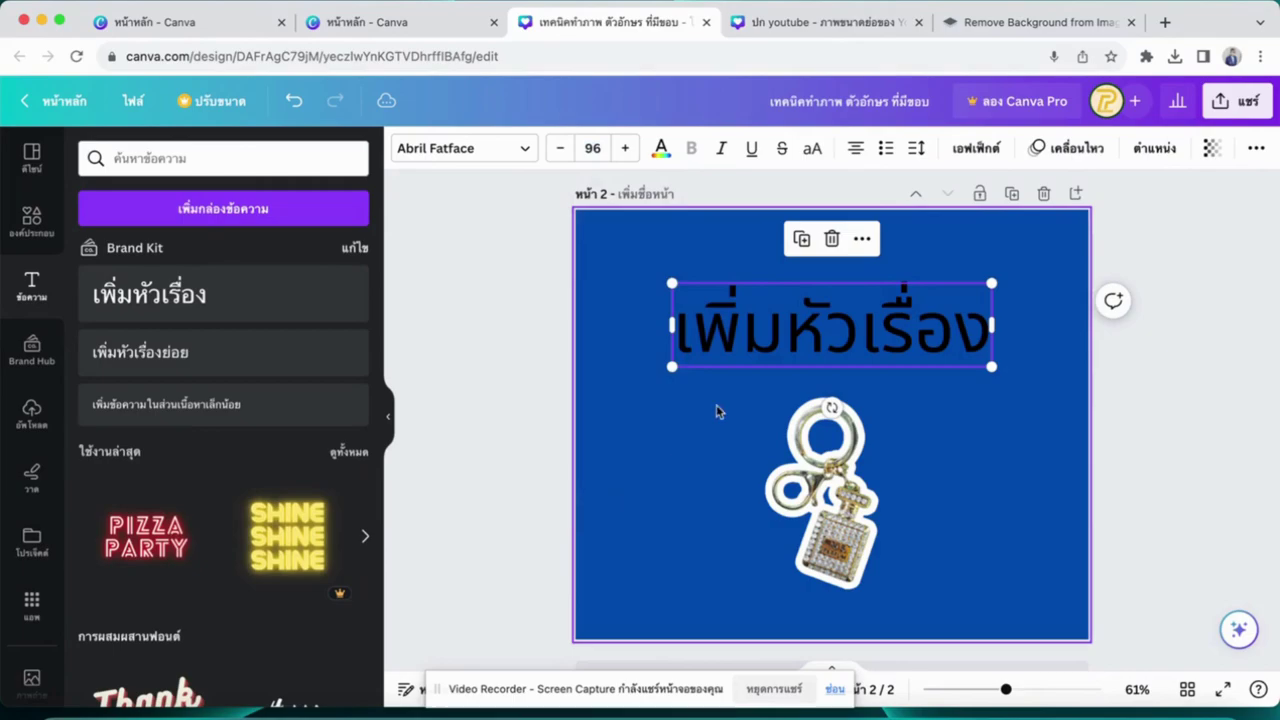
pyautogui.click(495, 297)
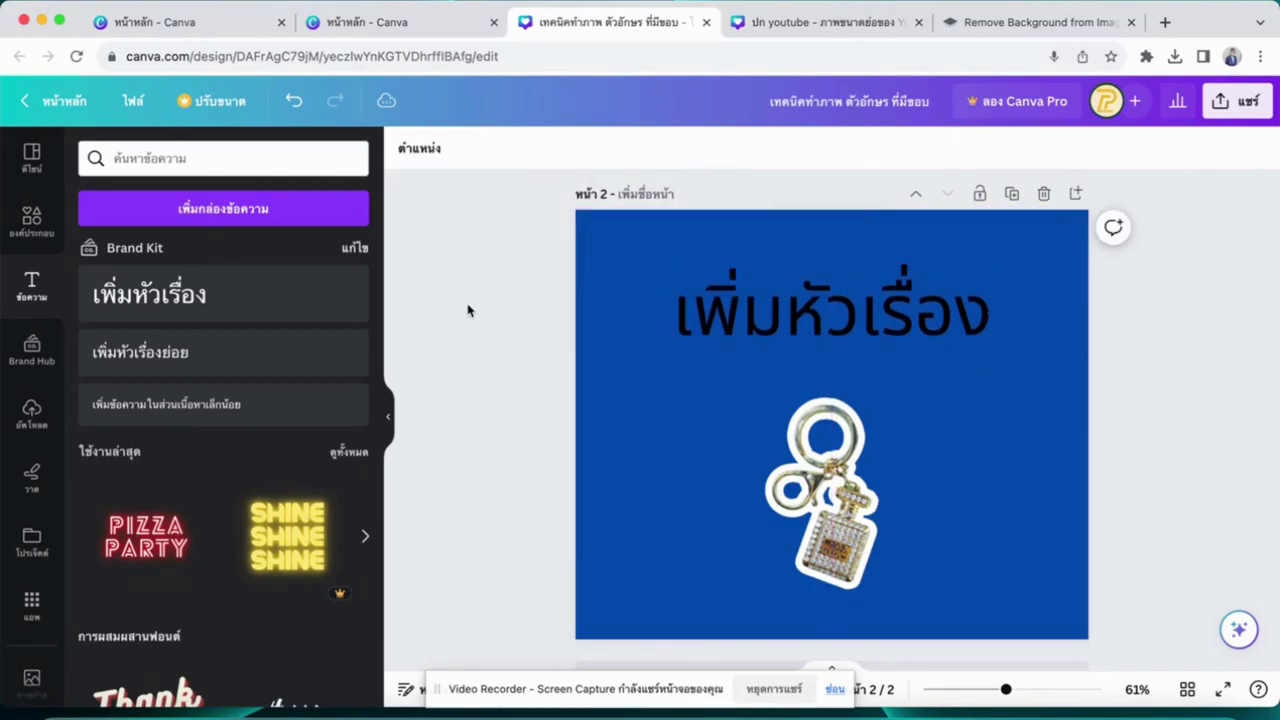
pyautogui.click(706, 292)
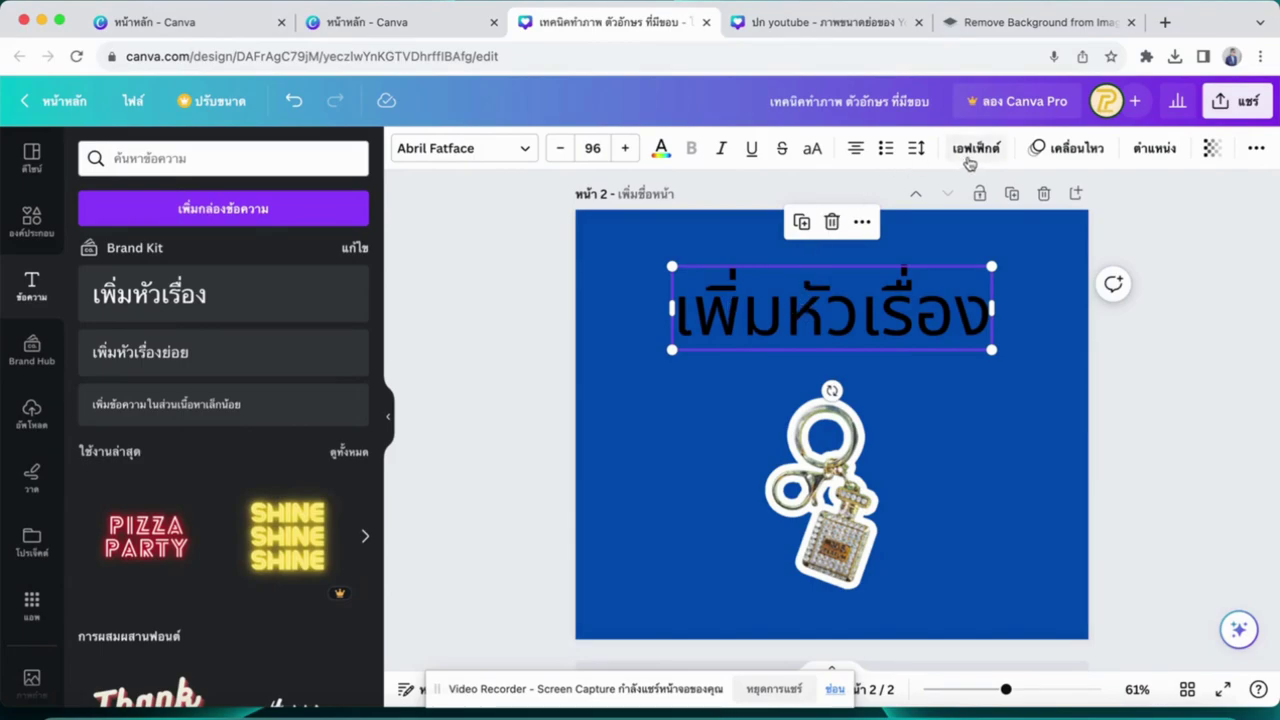
# Give the heading เพิ่มหัวเรื่อง an Outline effect with thickness 101 and colour #FFFFFF
pyautogui.click(969, 158)
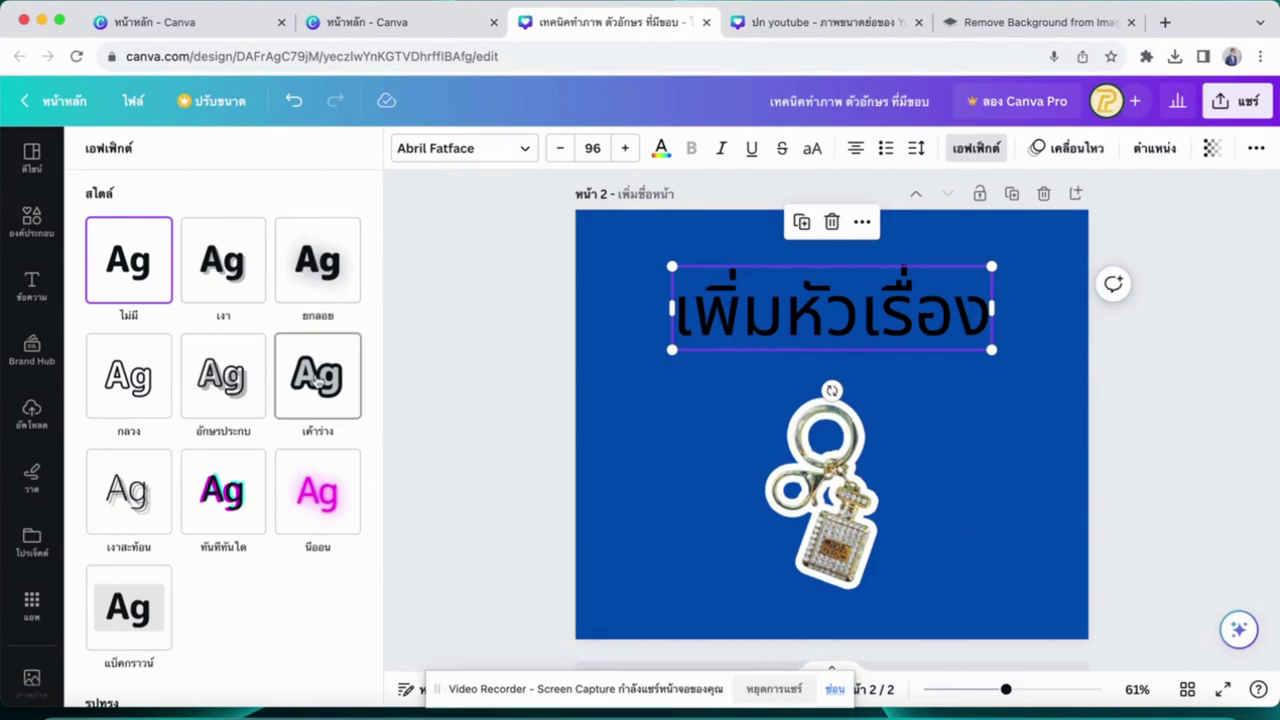
pyautogui.click(316, 378)
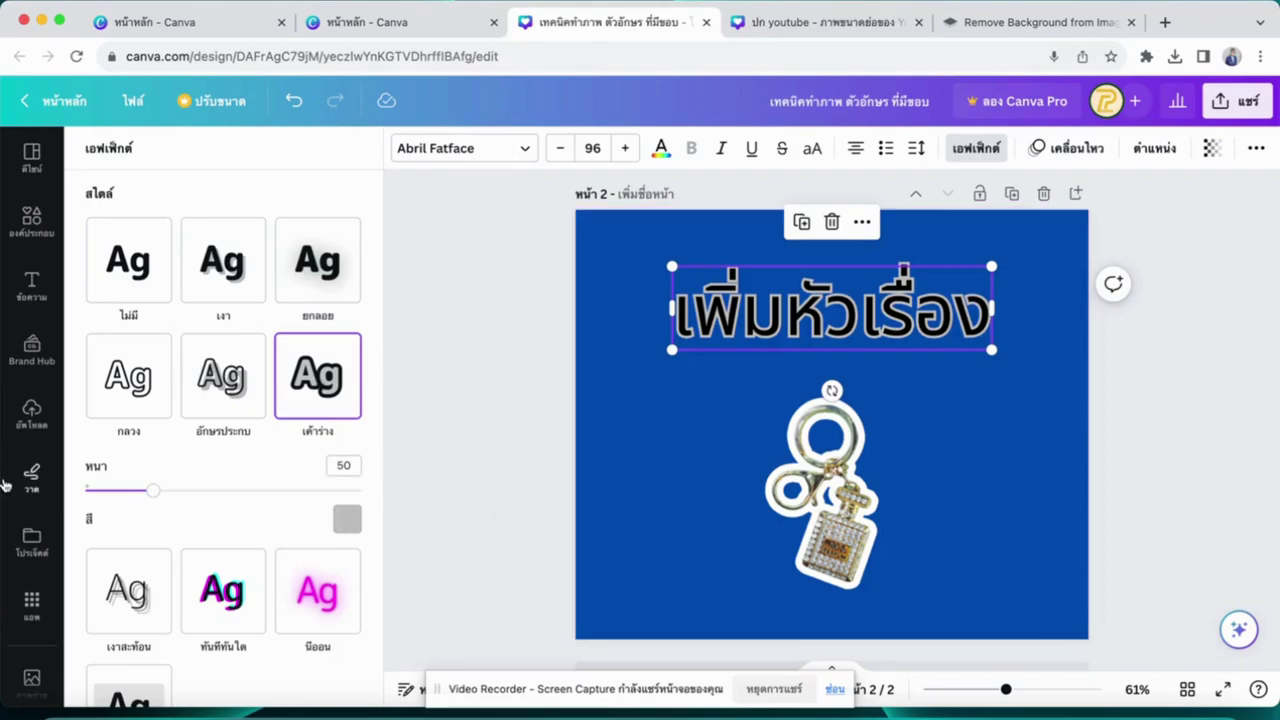
pyautogui.moveTo(152, 490); pyautogui.dragTo(223, 491)
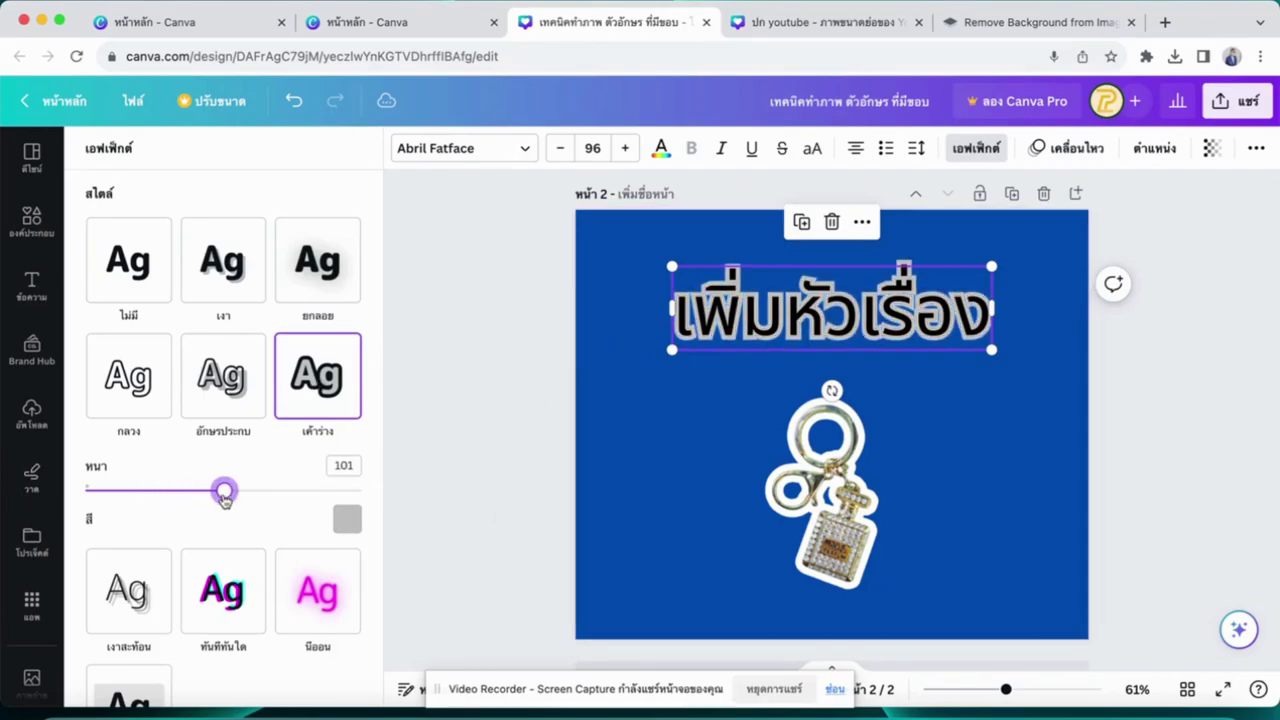
pyautogui.click(347, 518)
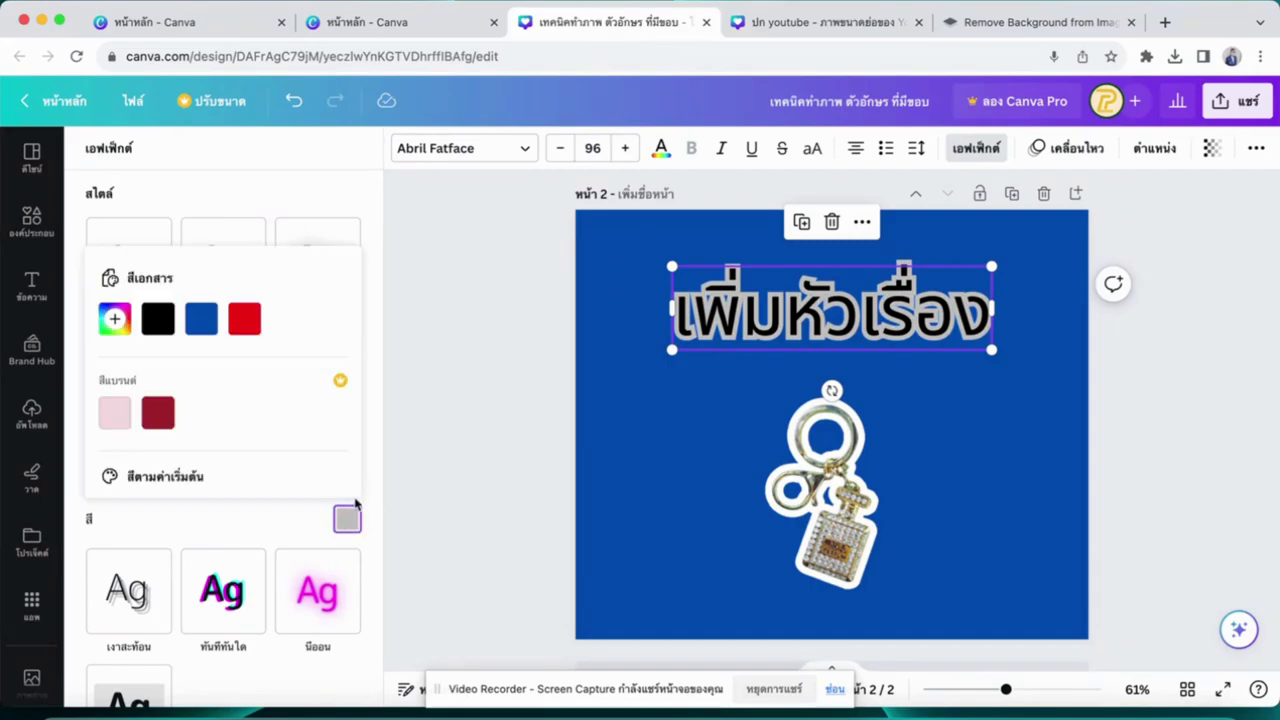
pyautogui.click(114, 318)
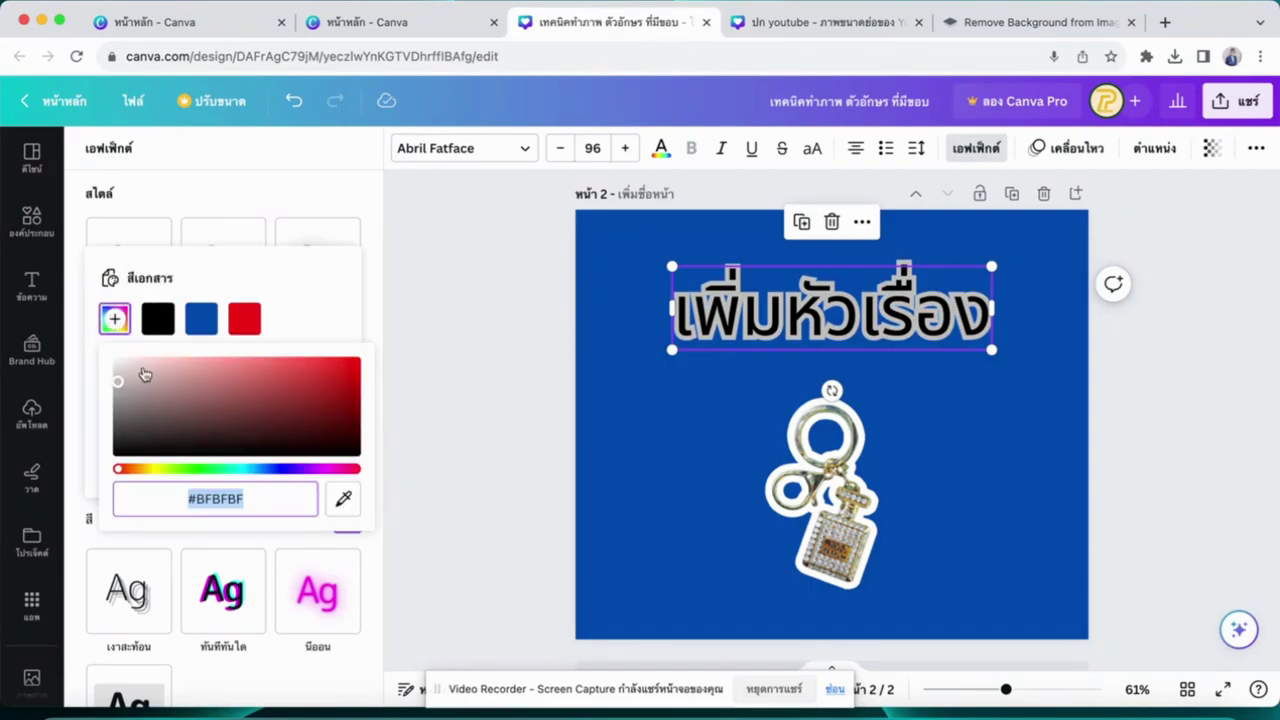
pyautogui.moveTo(145, 374); pyautogui.dragTo(116, 358)
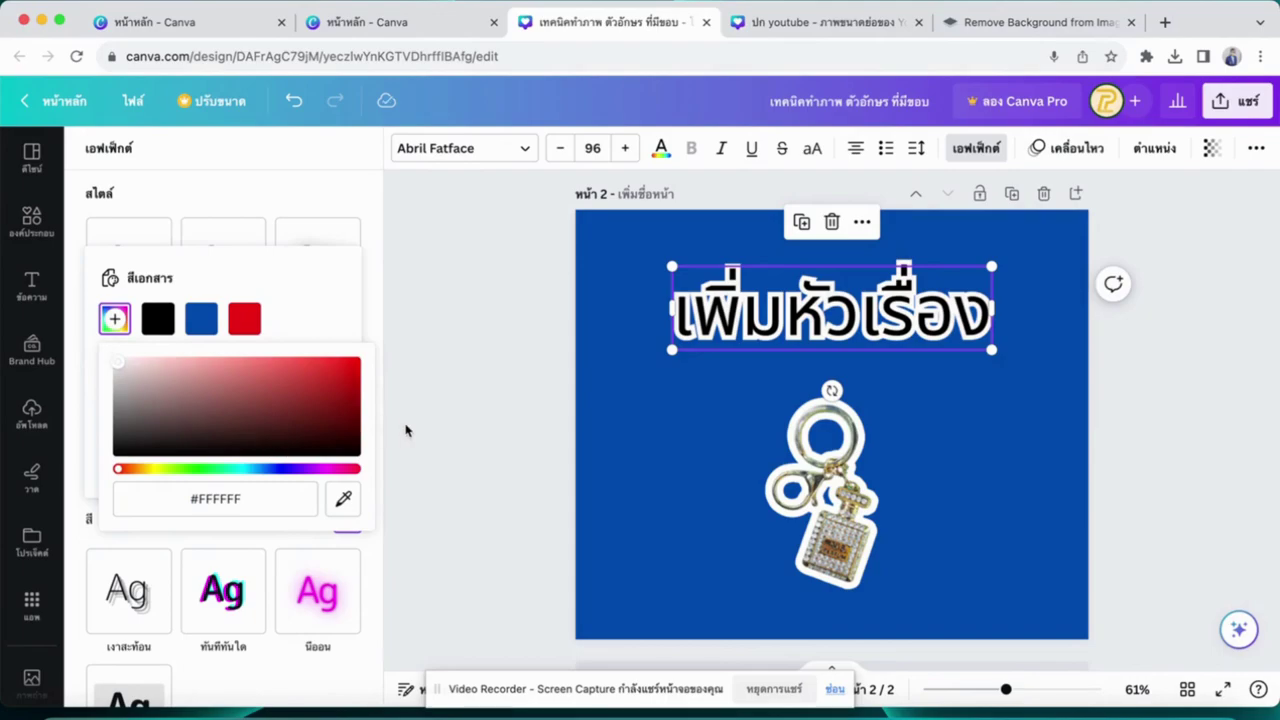
pyautogui.press('Escape')
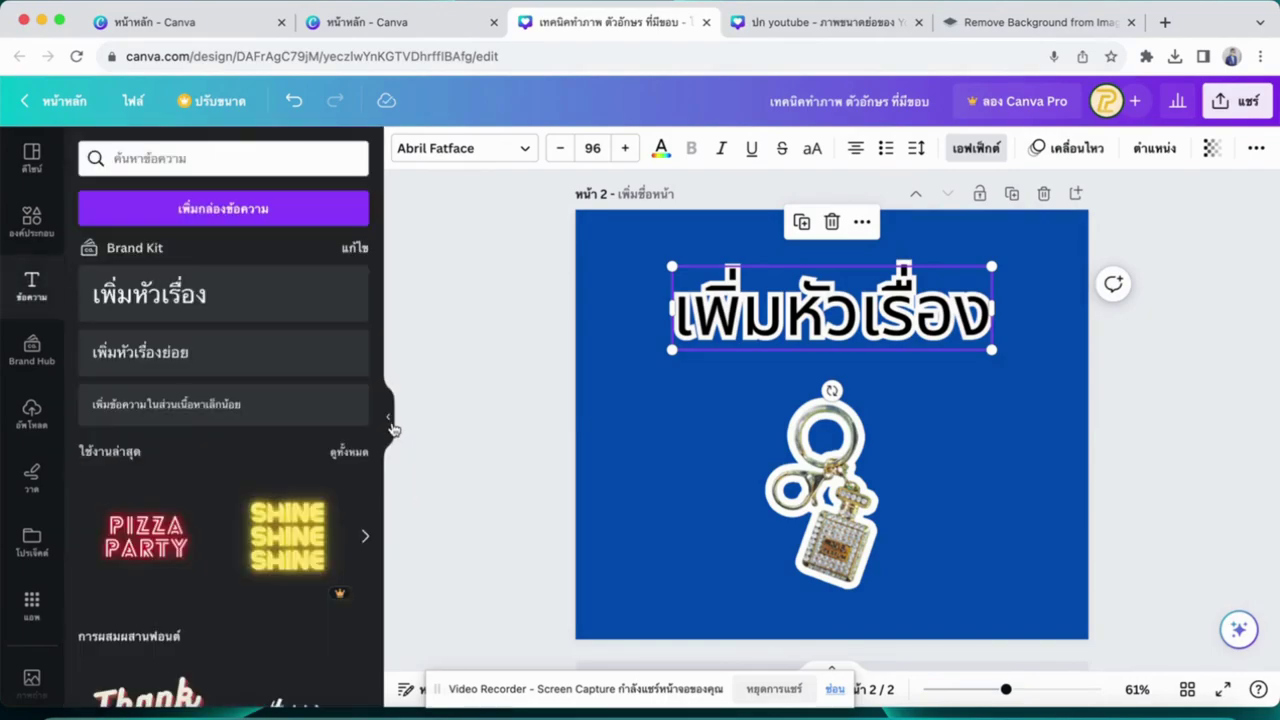
pyautogui.click(390, 420)
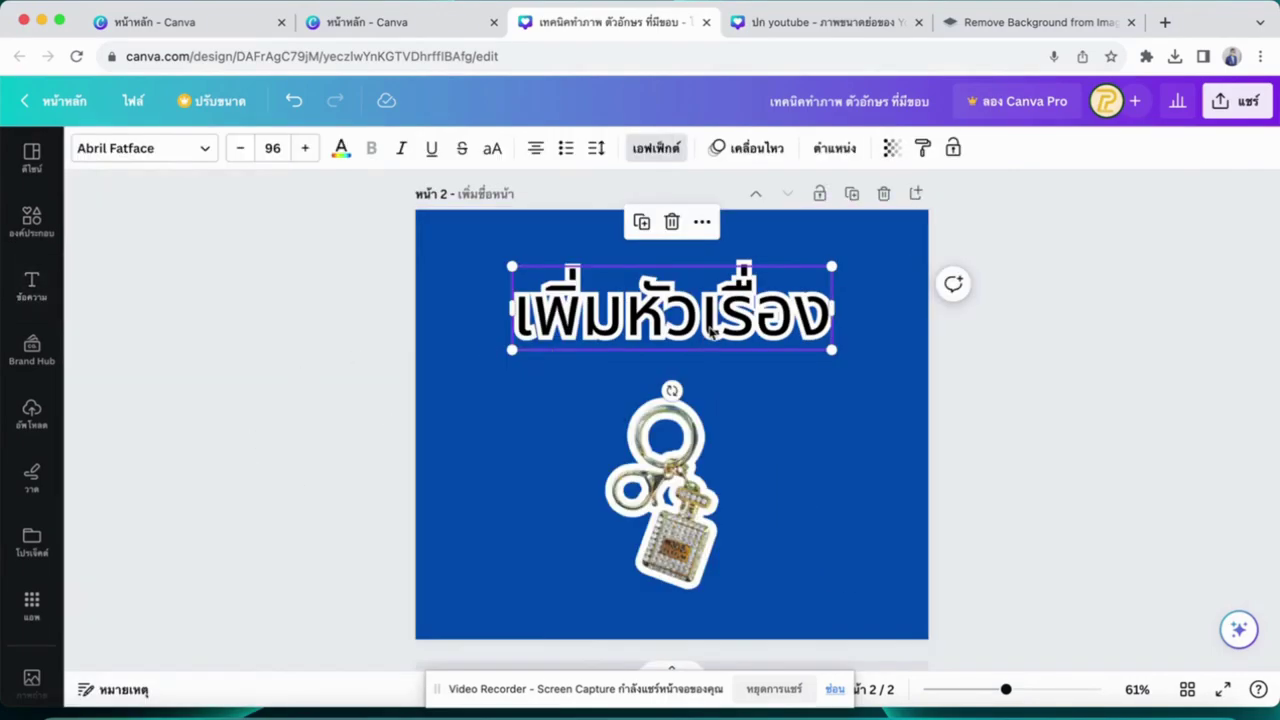
# Nudge the heading up-right and the keychain sticker right to centre both, then deselect
pyautogui.moveTo(710, 329)
pyautogui.mouseDown()
pyautogui.moveTo(717, 315)
pyautogui.moveTo(713, 325)
pyautogui.mouseUp()
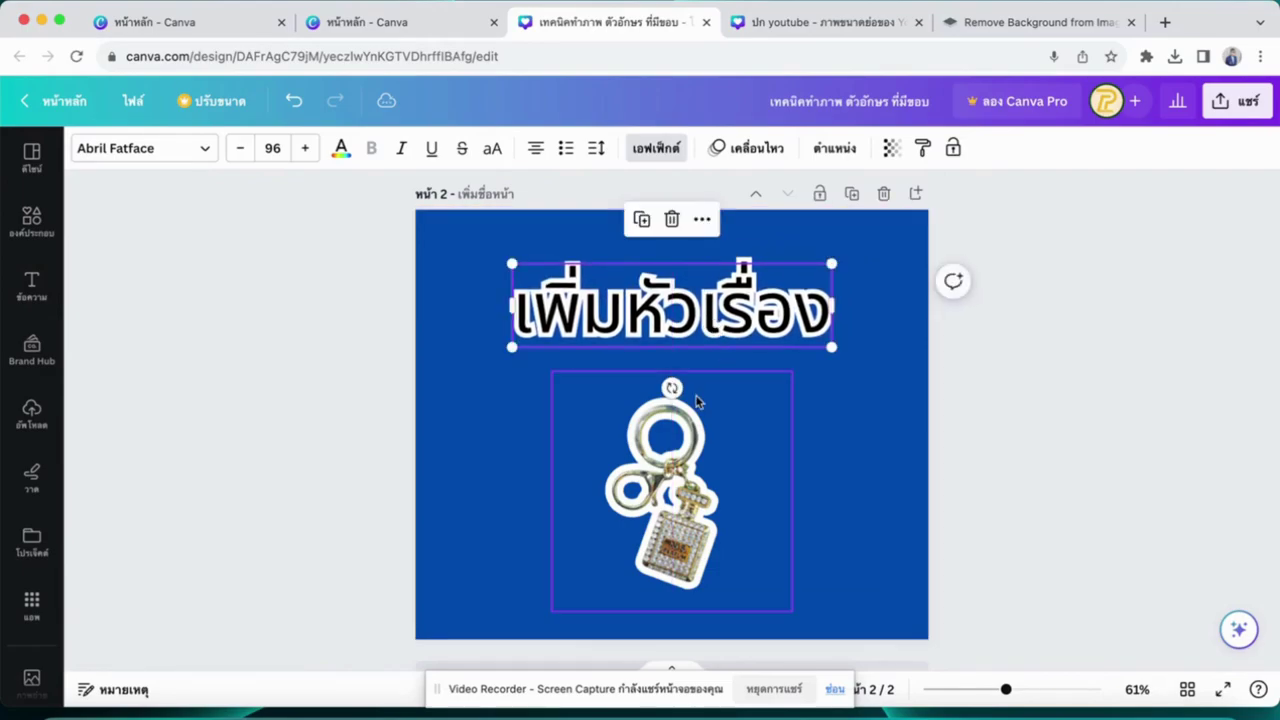
pyautogui.moveTo(688, 444)
pyautogui.mouseDown()
pyautogui.moveTo(737, 443)
pyautogui.moveTo(677, 443)
pyautogui.mouseUp()
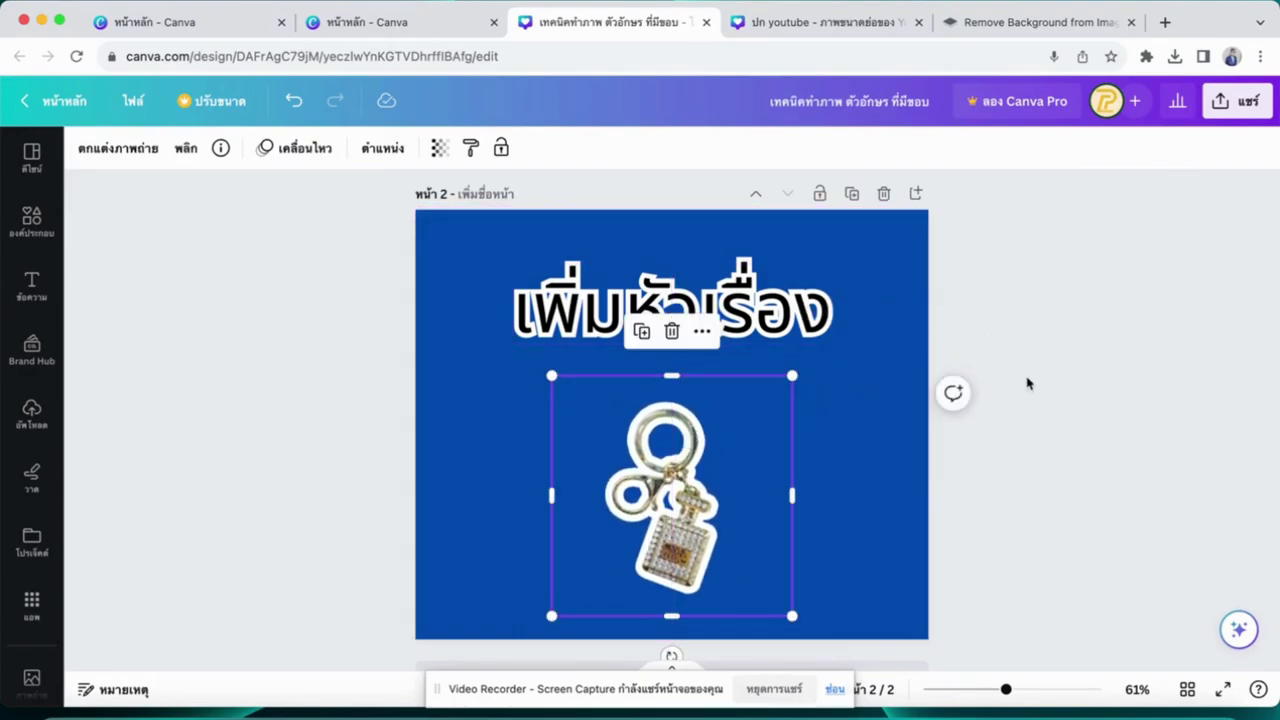
pyautogui.click(1078, 336)
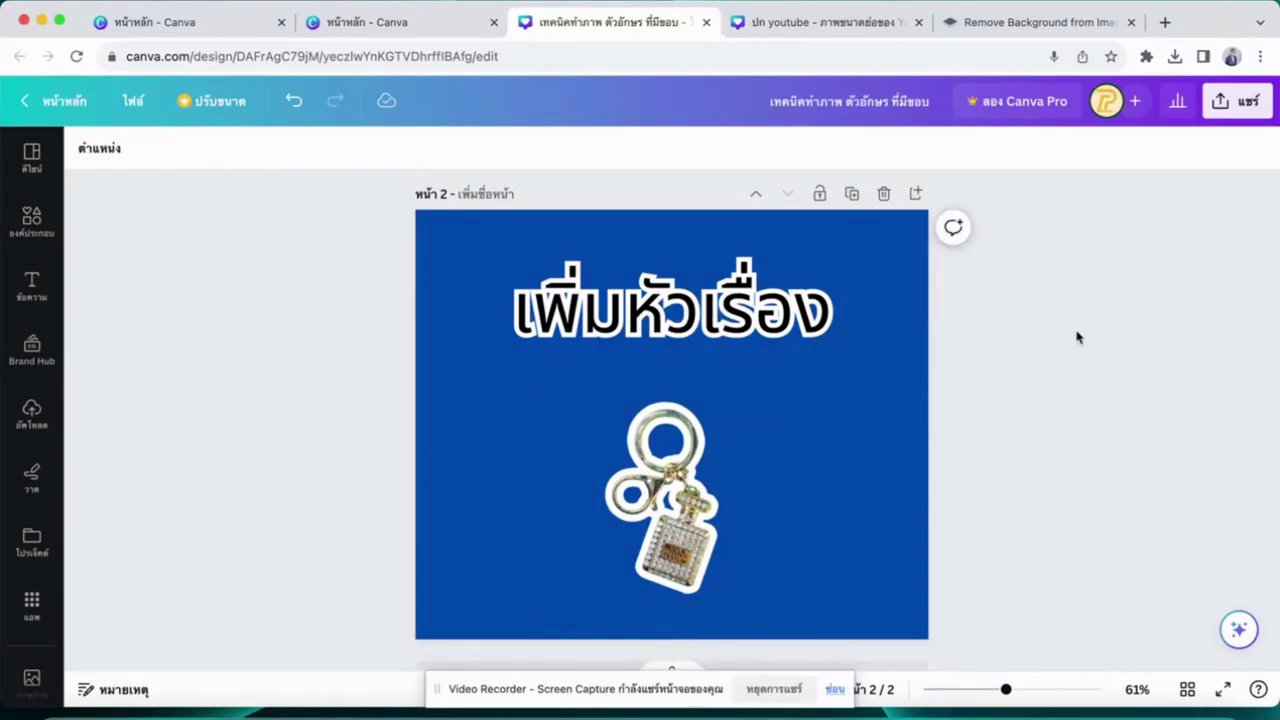